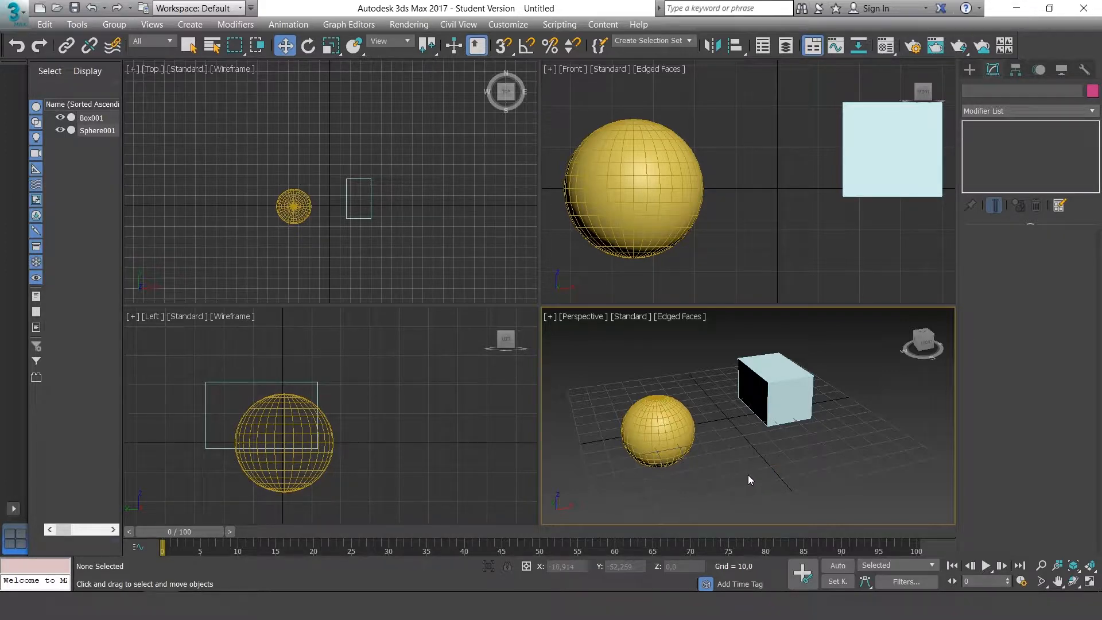
Select the sphere and finally the box in the Perspective viewport
middle_click_drag(745, 486, 781, 463, "alt")
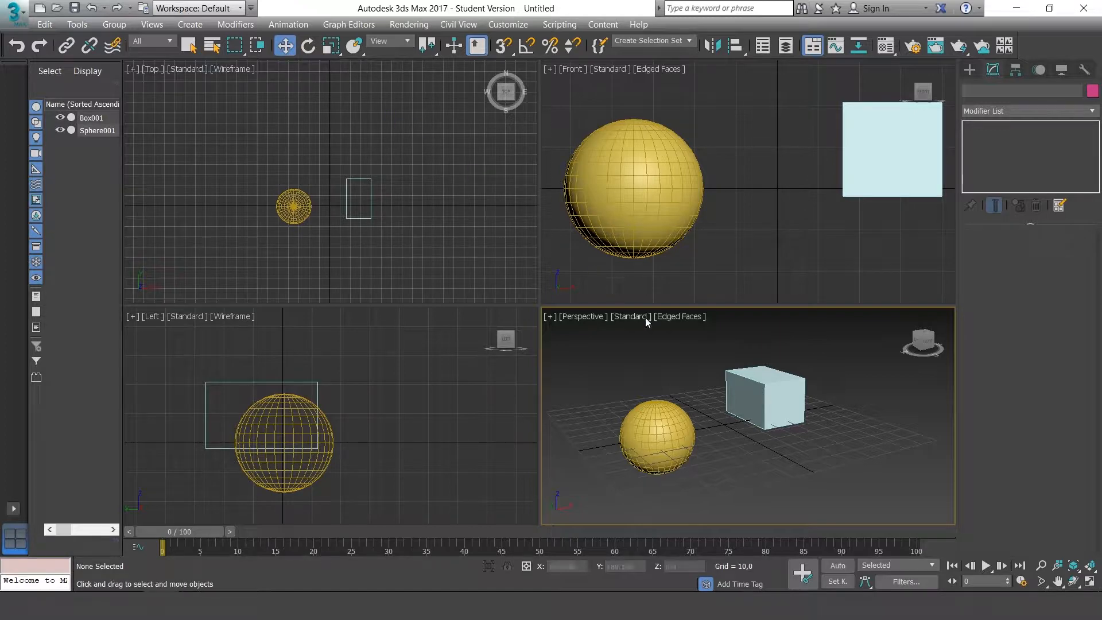
left_click(775, 408)
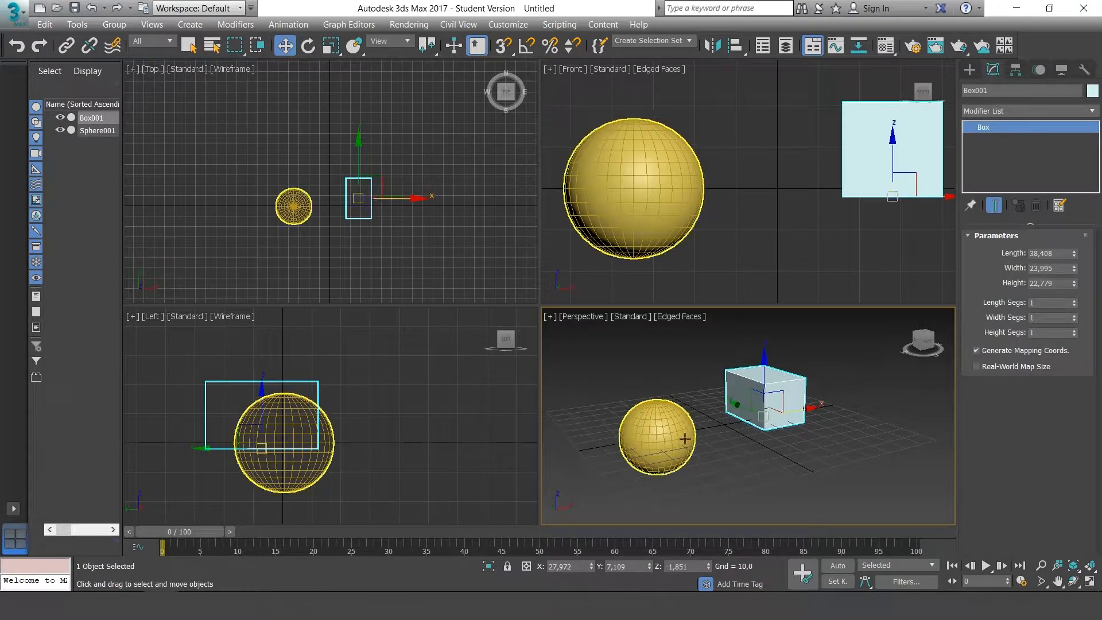
left_click(667, 440)
left_click(797, 416)
Move the box freehand along its individual axes to about X 9.7, Y 14.2 and Z -2.3
mouse_move(808, 430)
middle_mouse_down("alt")
mouse_move(807, 441)
mouse_move(809, 423)
middle_mouse_up("alt")
left_click_drag(808, 424, 773, 429)
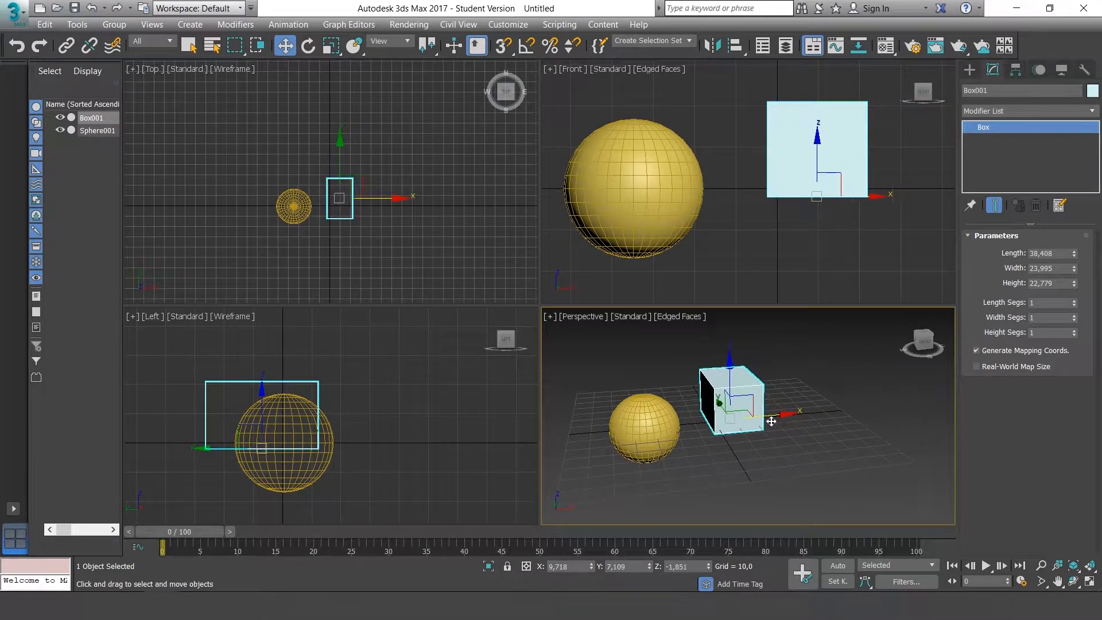
middle_click_drag(804, 399, 645, 424)
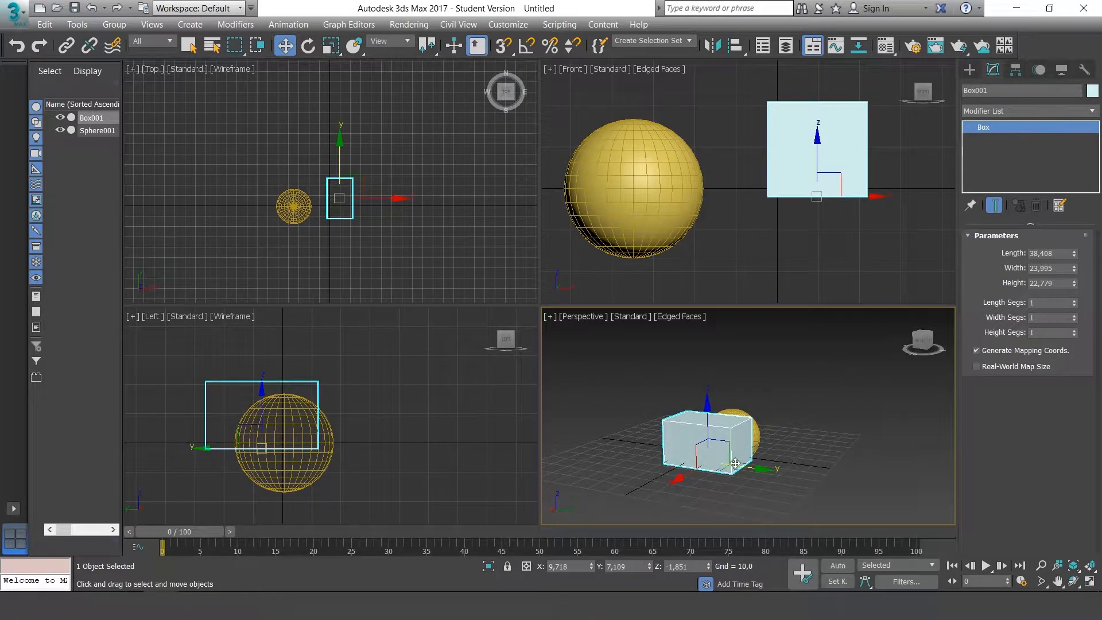
mouse_move(745, 468)
left_mouse_down()
mouse_move(787, 470)
mouse_move(725, 465)
mouse_move(758, 468)
left_mouse_up()
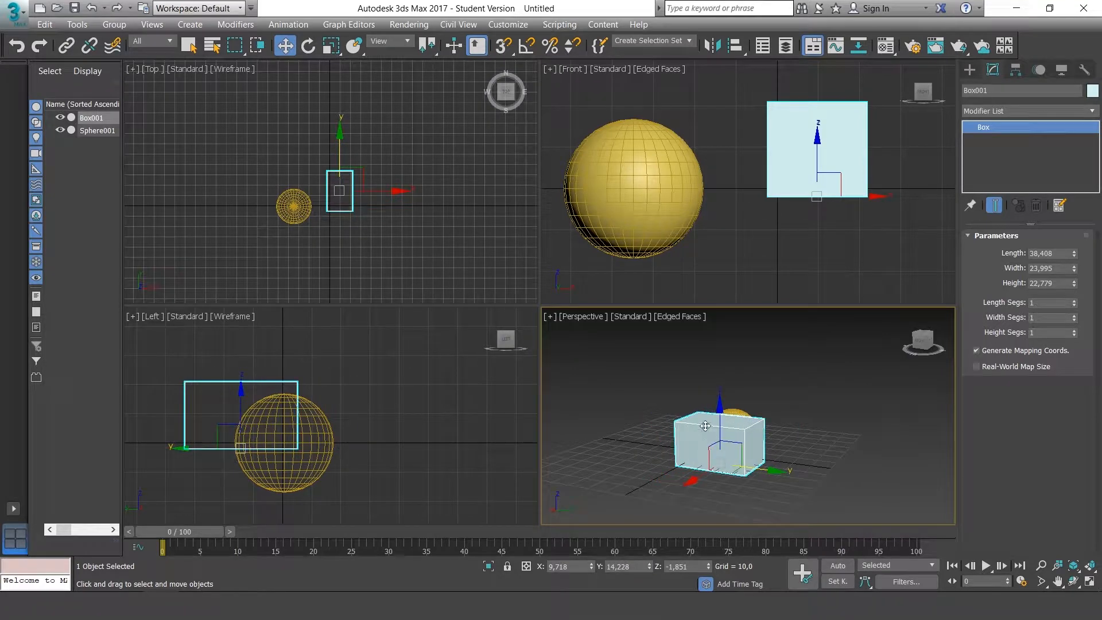
mouse_move(721, 428)
left_mouse_down()
mouse_move(722, 387)
mouse_move(723, 423)
left_mouse_up()
Move the box freehand along two axes at once, ending at about X 25.7, Y 13.0 and Z 0.3
middle_click_drag(788, 472, 767, 466, "alt")
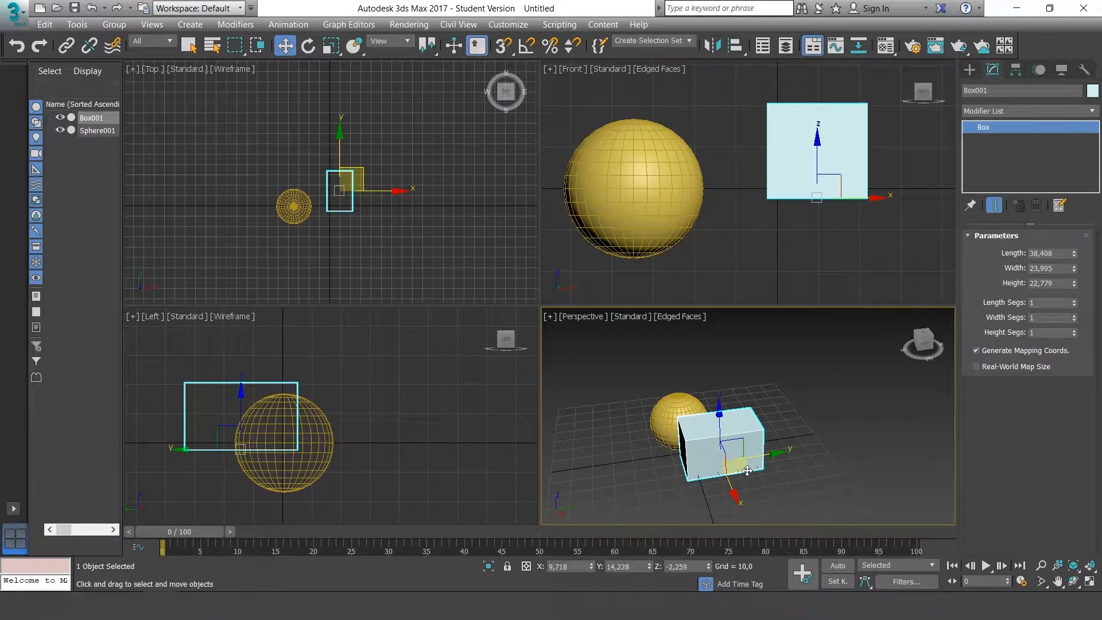
mouse_move(746, 472)
left_mouse_down()
mouse_move(839, 469)
mouse_move(726, 373)
mouse_move(697, 486)
mouse_move(763, 443)
mouse_move(714, 438)
mouse_move(739, 463)
mouse_move(760, 462)
mouse_move(739, 414)
mouse_move(689, 439)
mouse_move(749, 439)
mouse_move(715, 397)
mouse_move(670, 427)
mouse_move(680, 453)
mouse_move(738, 459)
left_mouse_up()
middle_click_drag(753, 451, 803, 428, "alt")
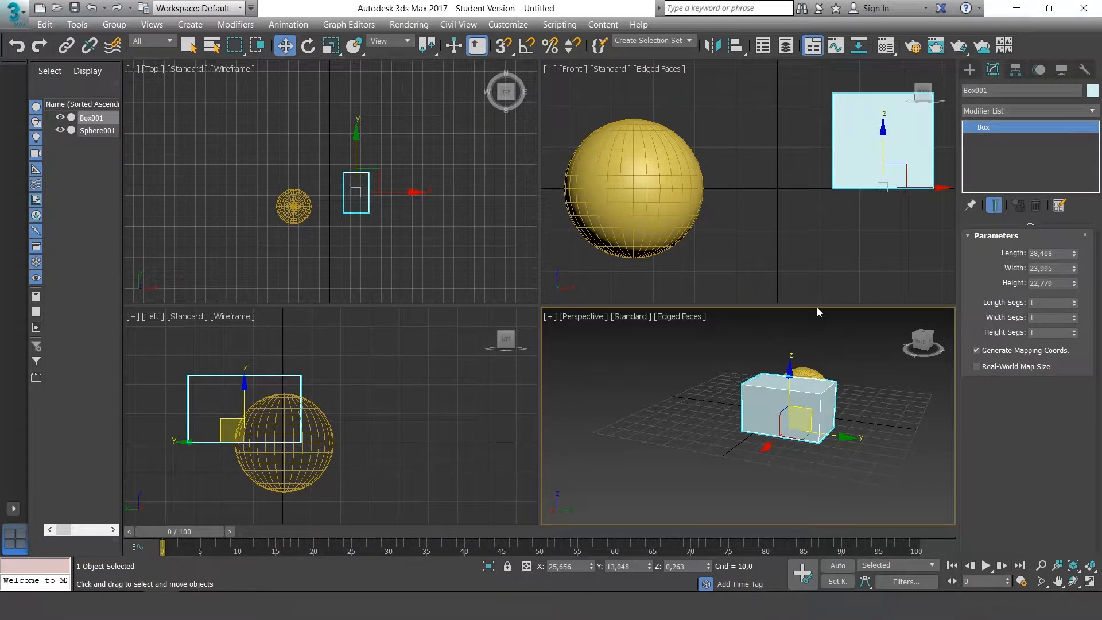
middle_click_drag(851, 361, 855, 386, "alt")
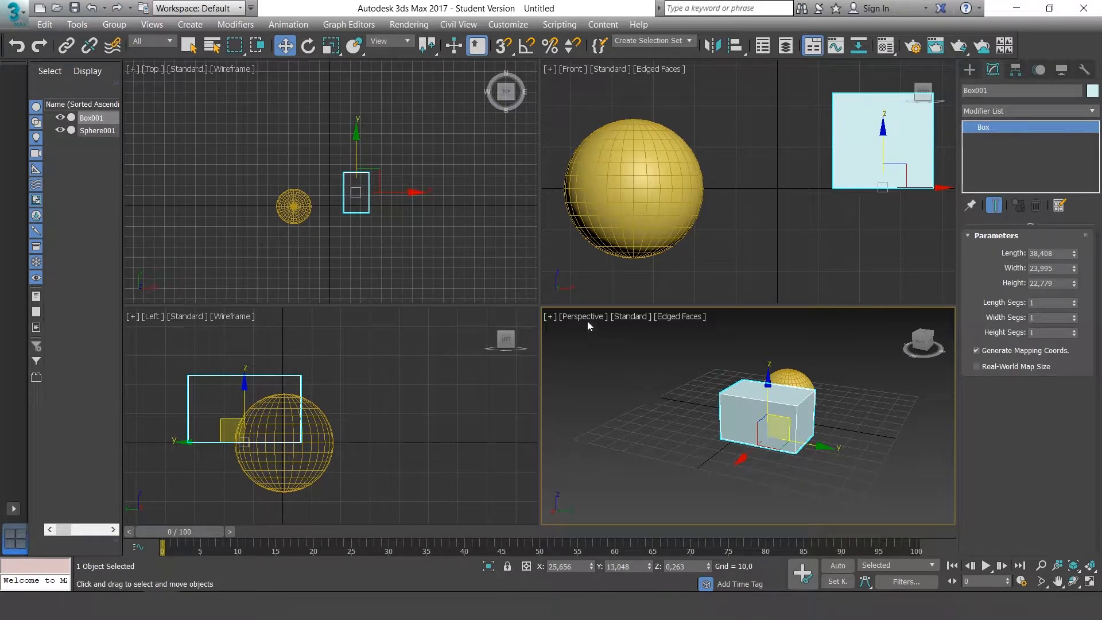
middle_click_drag(652, 259, 666, 268)
middle_click_drag(488, 263, 492, 250)
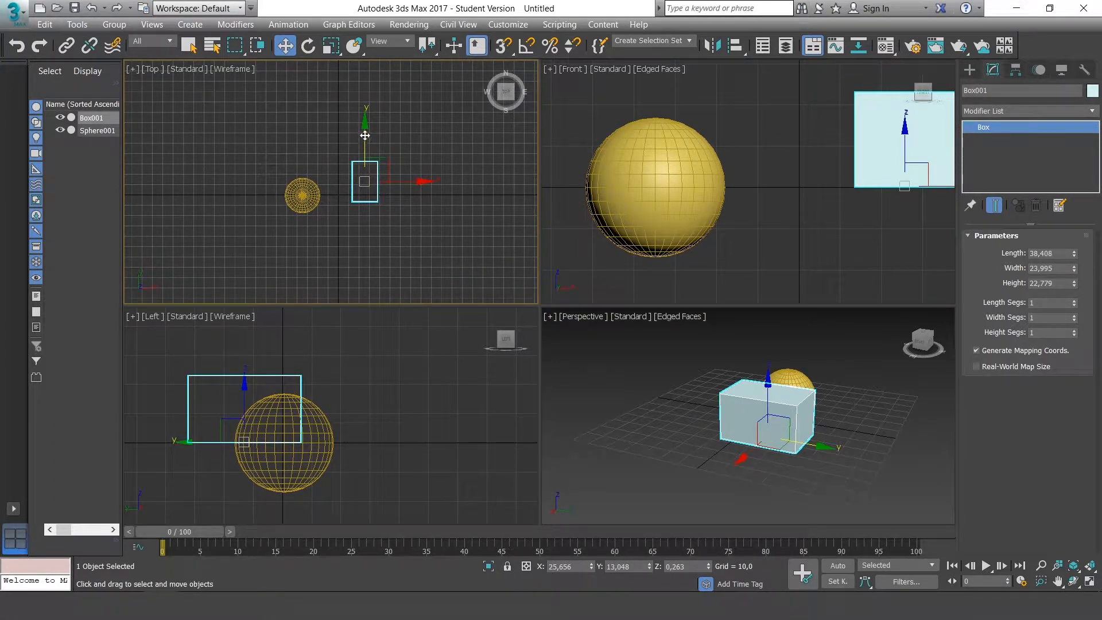
middle_click_drag(421, 150, 414, 156)
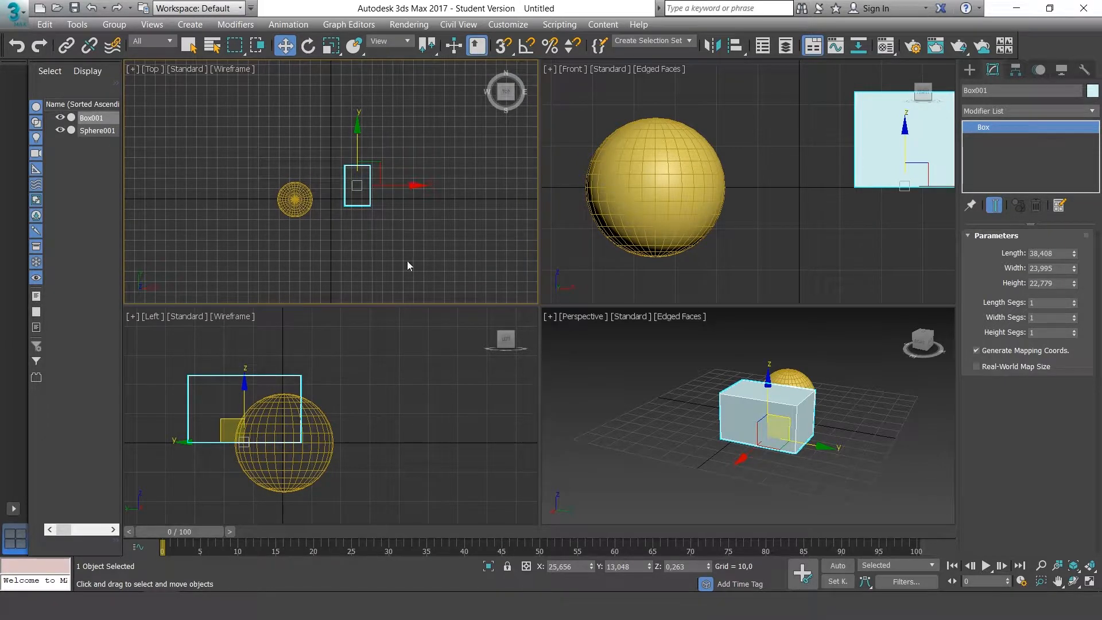
mouse_move(405, 411)
middle_mouse_down()
mouse_move(406, 423)
mouse_move(415, 407)
middle_mouse_up()
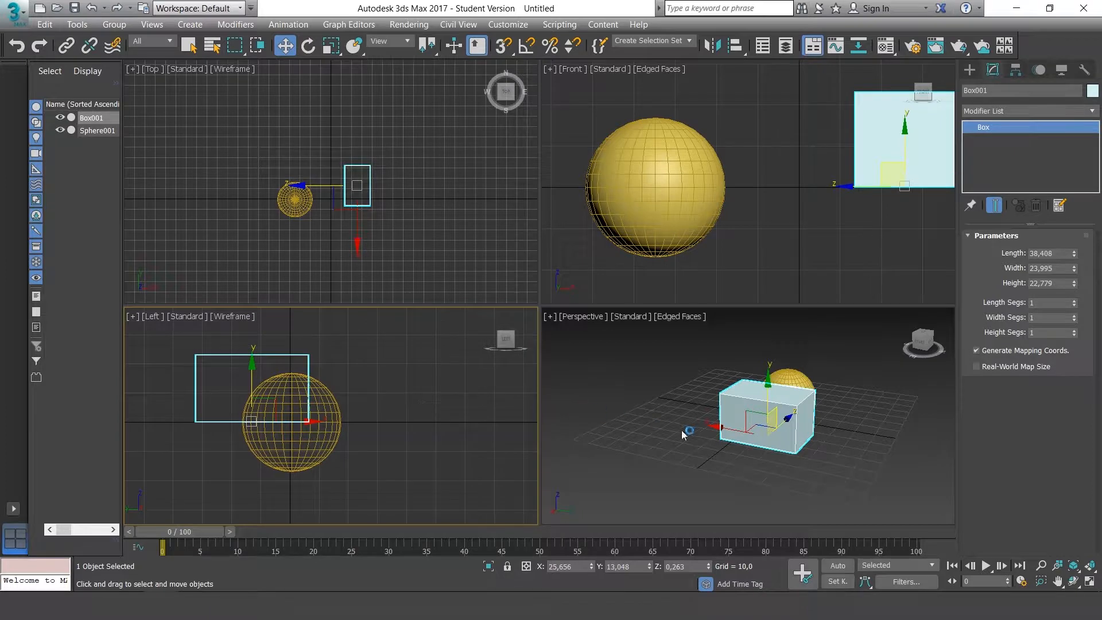
middle_click_drag(863, 456, 837, 430, "alt")
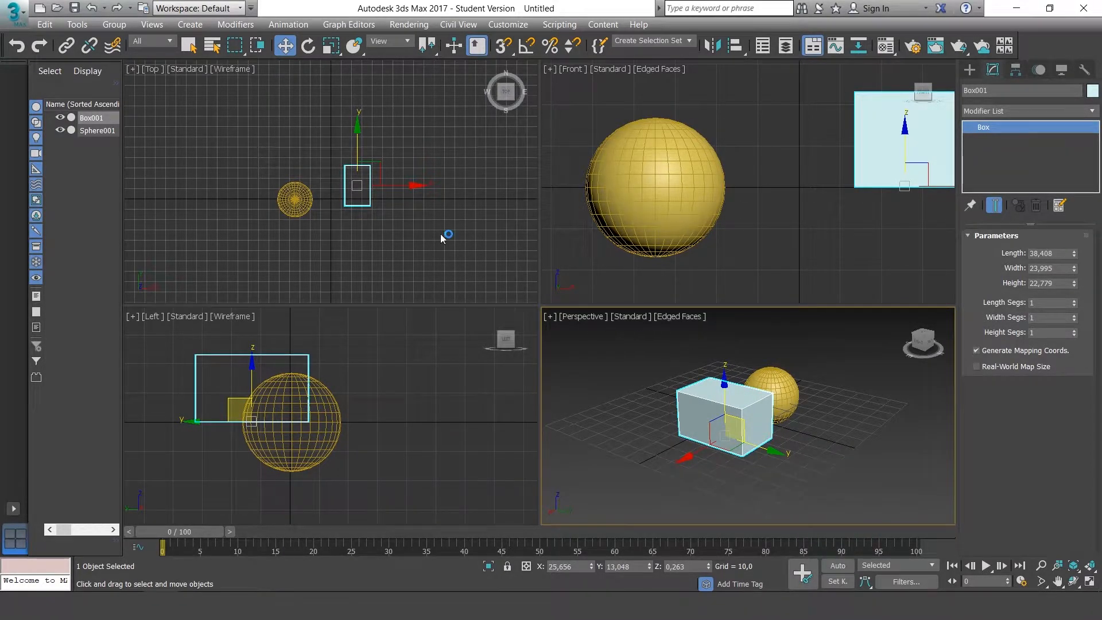
Place the box at the world origin by setting its absolute X, Y and Z to 0 with the Move Transform Type-In
right_click(290, 49)
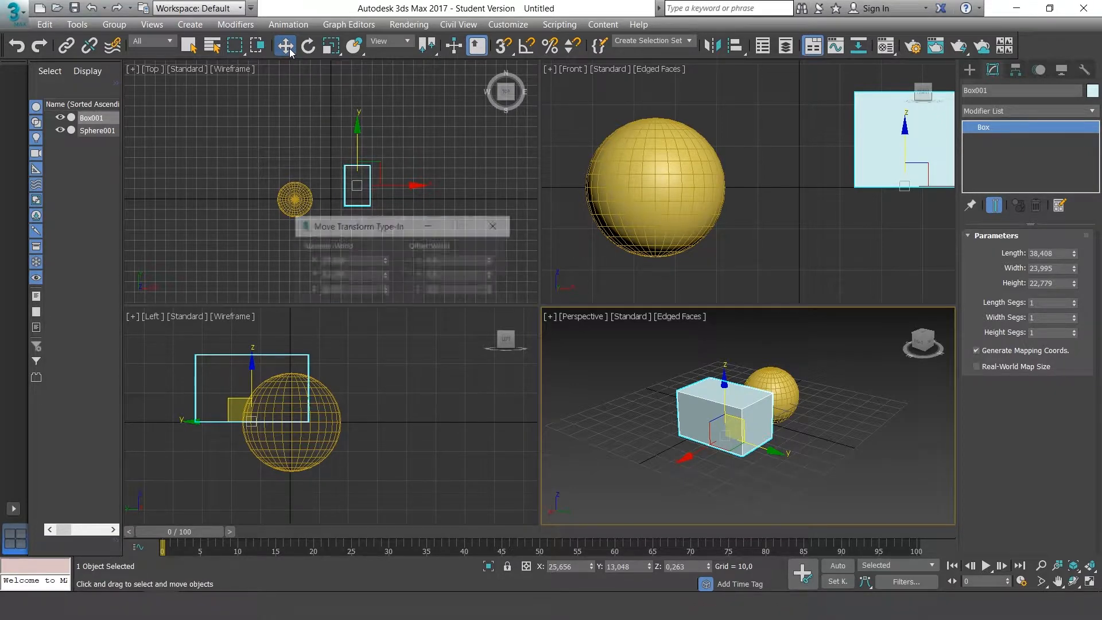
left_click_drag(387, 228, 509, 205)
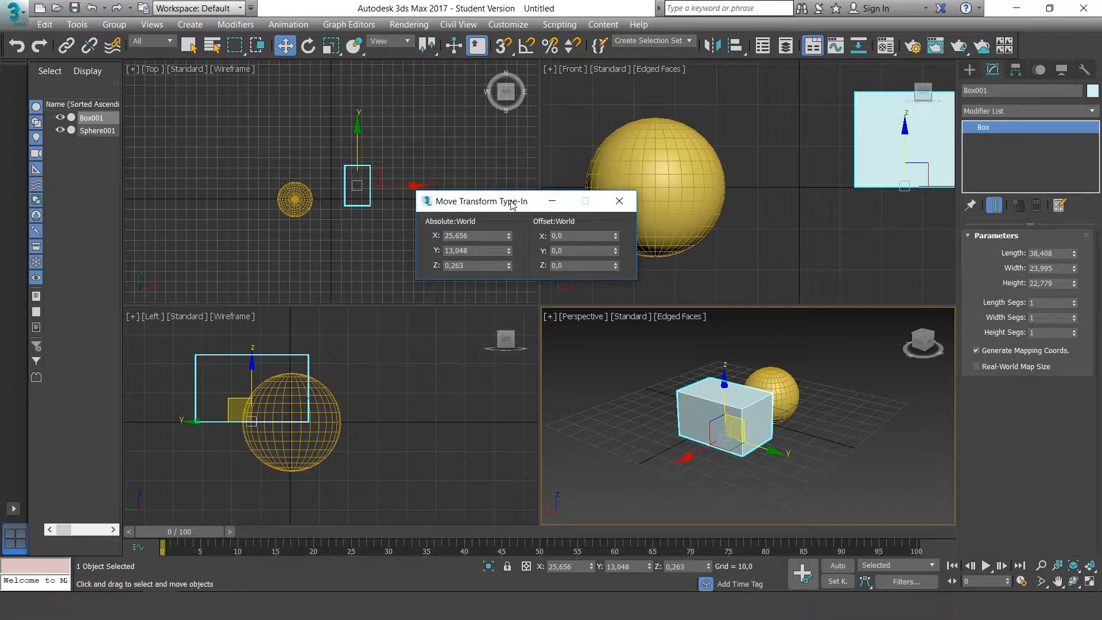
left_click_drag(513, 205, 482, 205)
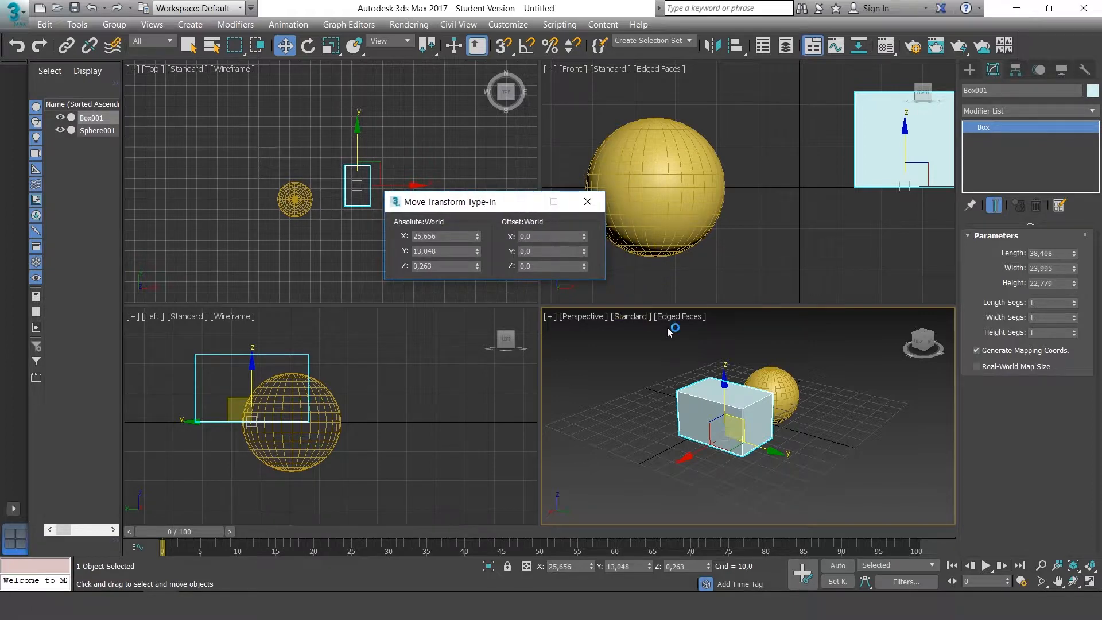
middle_click_drag(848, 396, 646, 388, "alt")
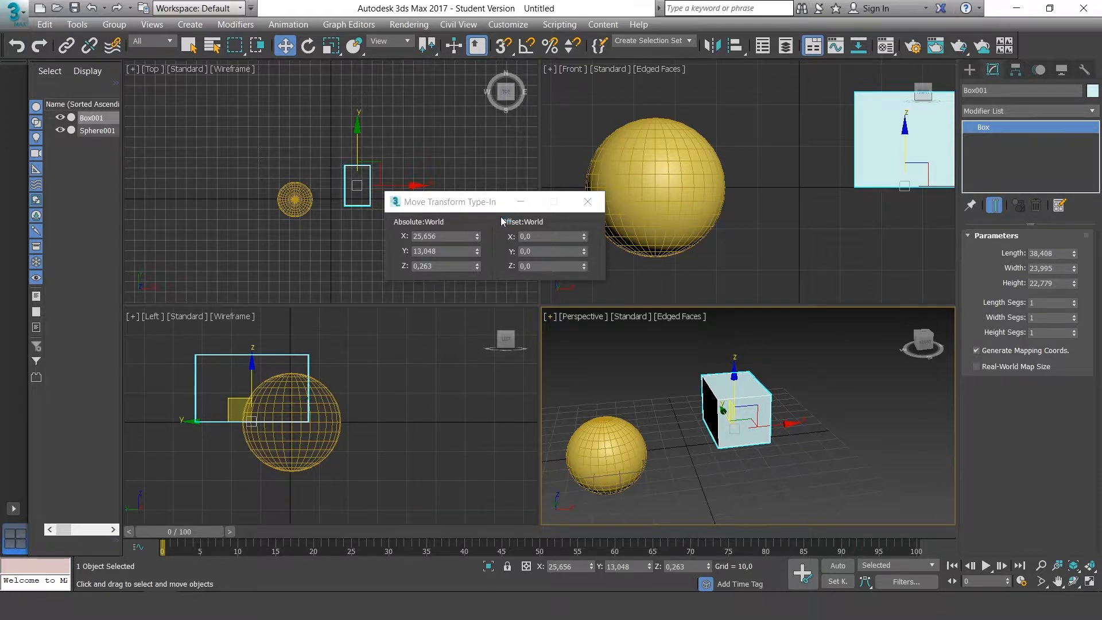
right_click(477, 236)
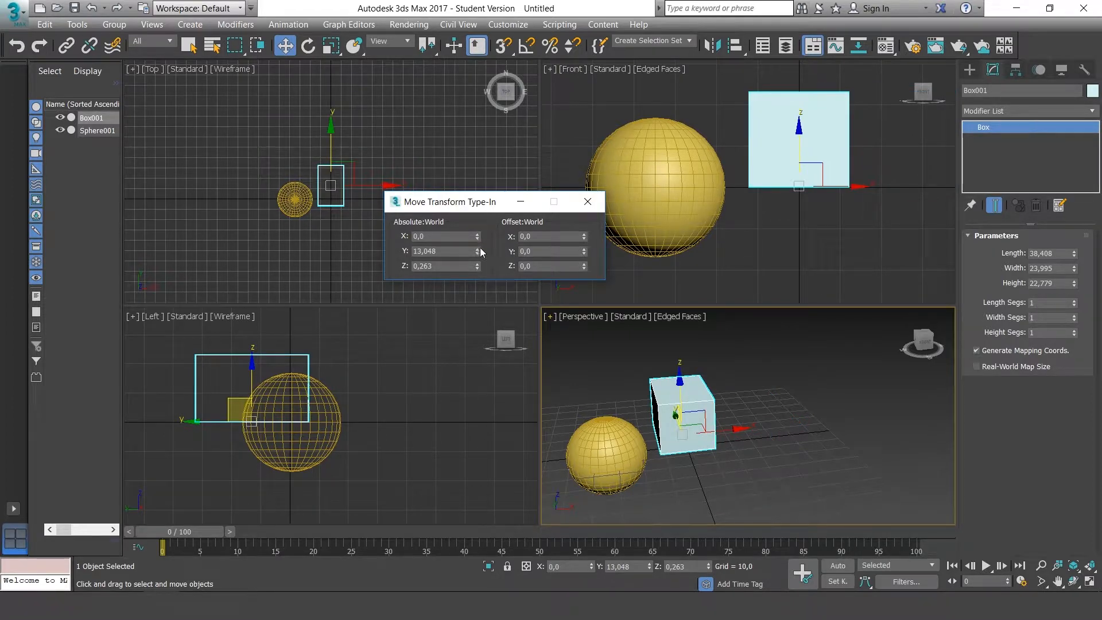
middle_click_drag(699, 360, 781, 402, "alt")
right_click(477, 251)
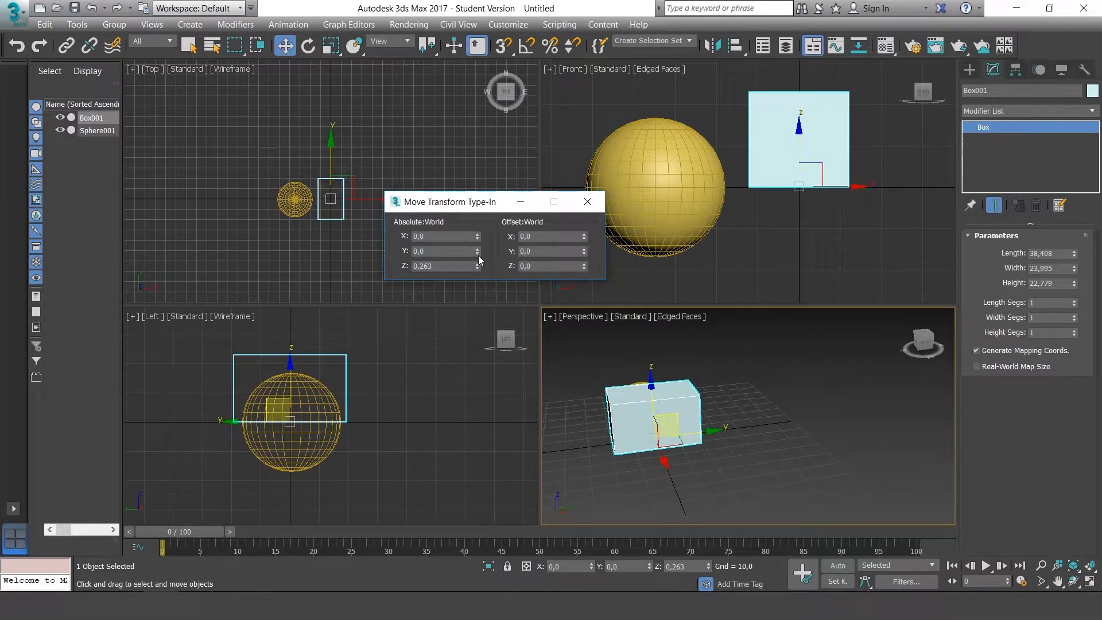
right_click(477, 266)
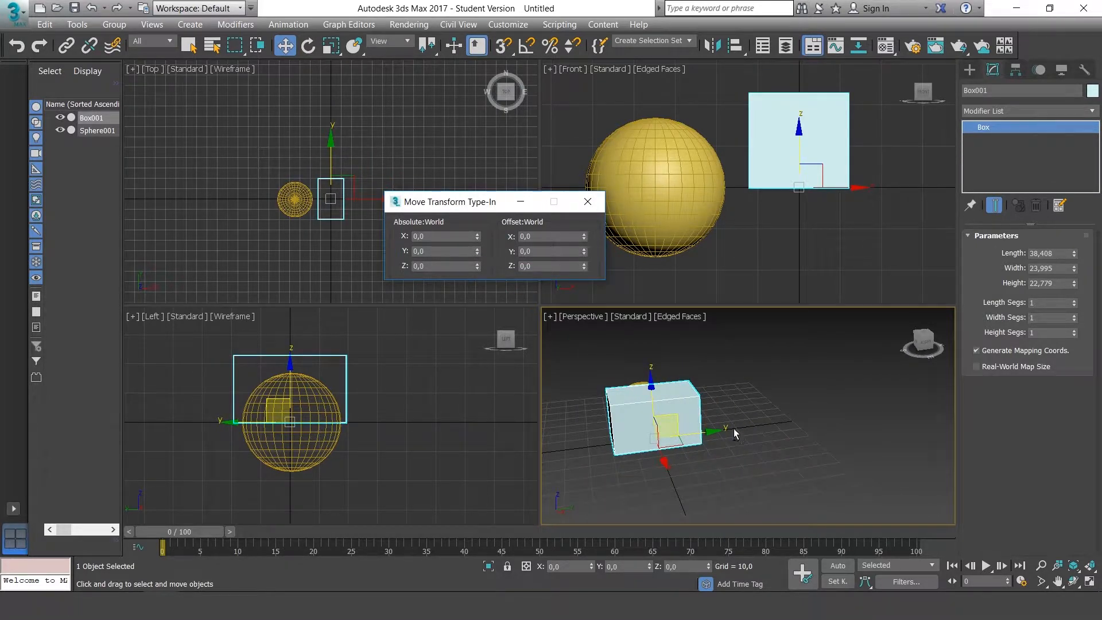
middle_click_drag(735, 428, 830, 422, "alt")
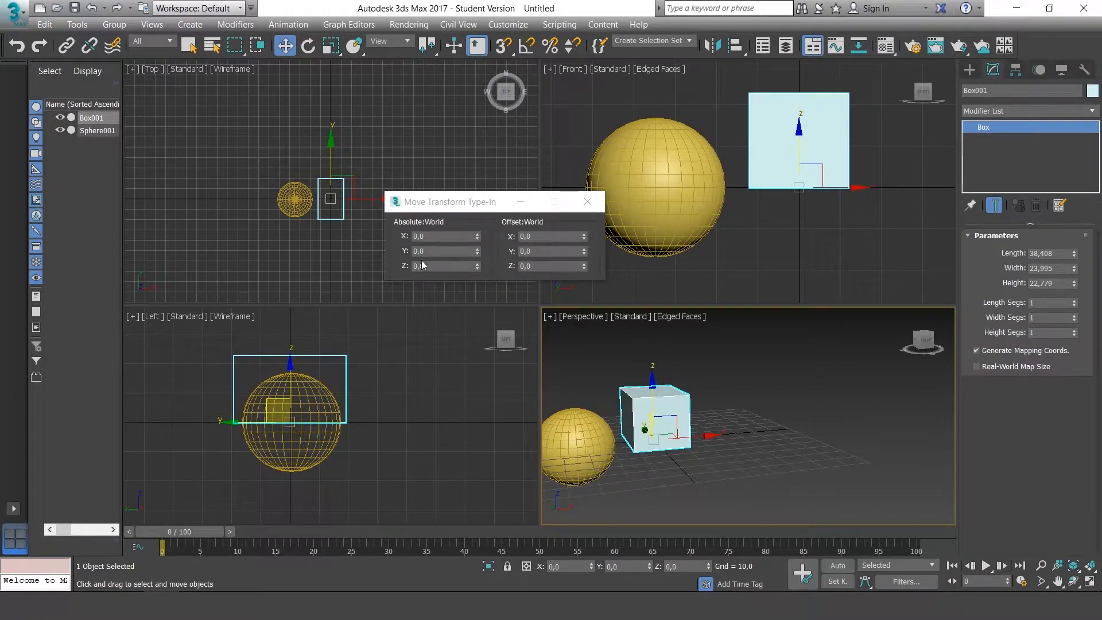
middle_click_drag(741, 414, 604, 258, "alt")
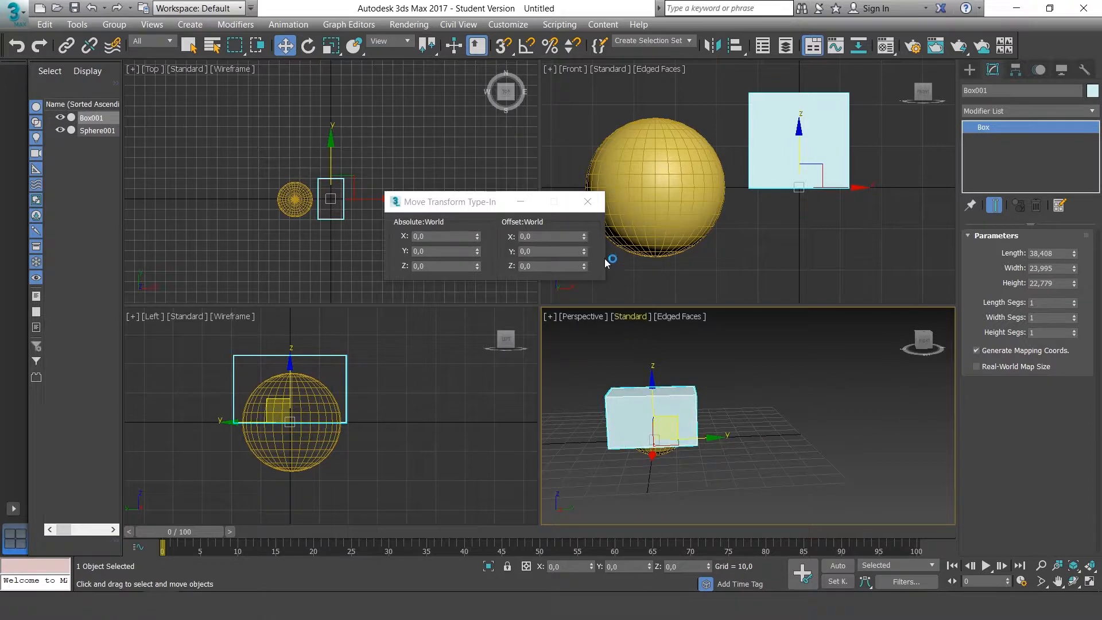
left_click(588, 201)
middle_click_drag(756, 387, 766, 388, "alt")
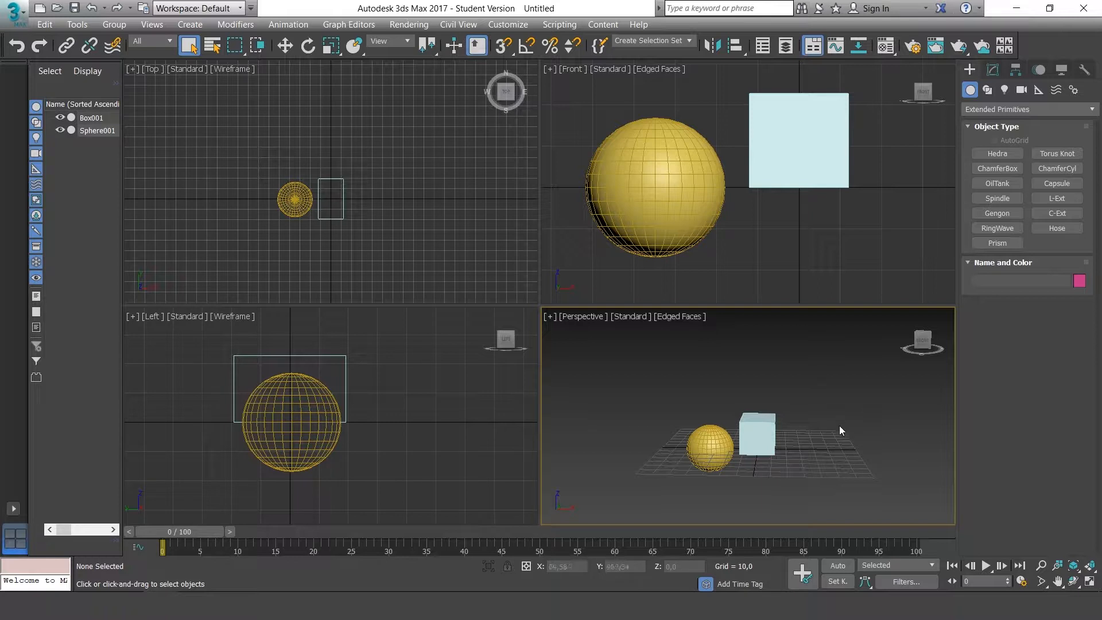
middle_click_drag(822, 412, 841, 425, "alt")
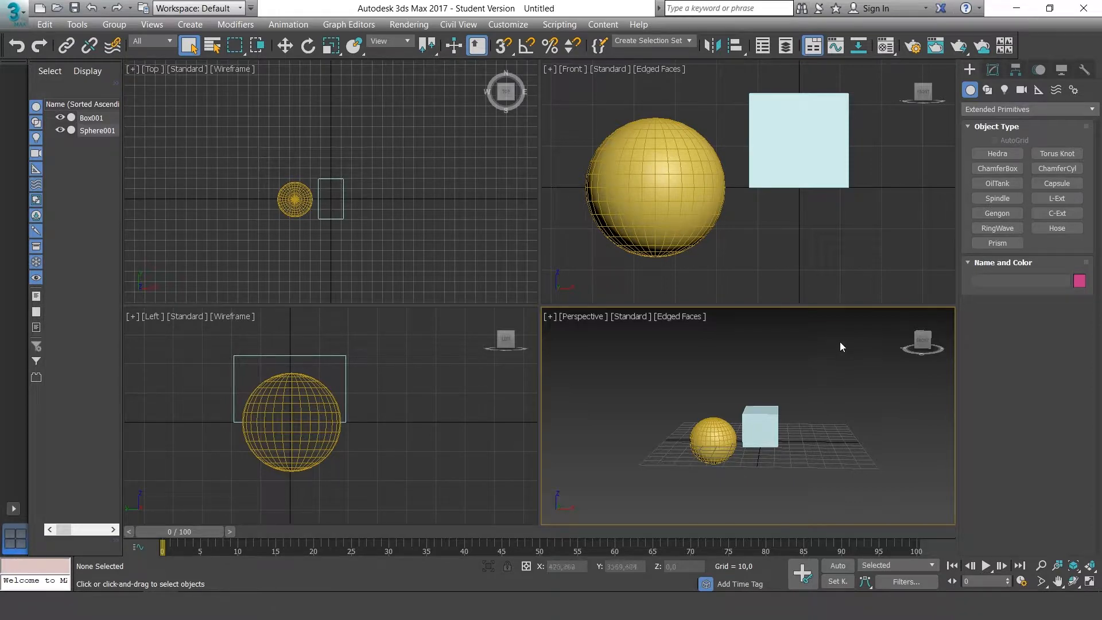
left_click_drag(849, 339, 822, 405)
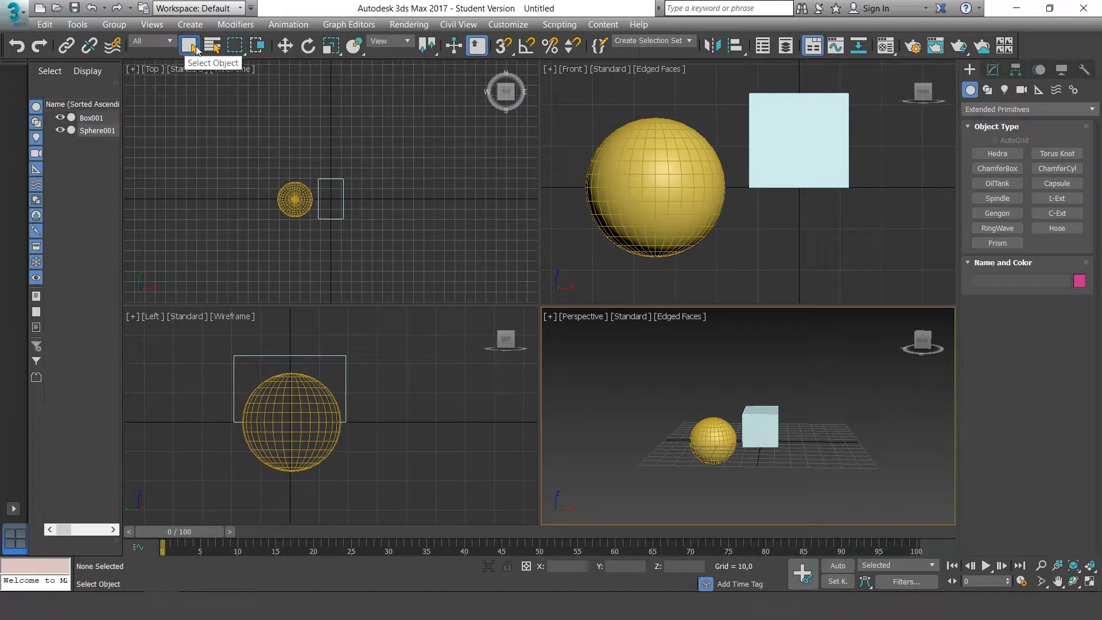
Switch region selection to Window mode and select the box with a region that fully encloses it but only partly covers the sphere
left_click(258, 46)
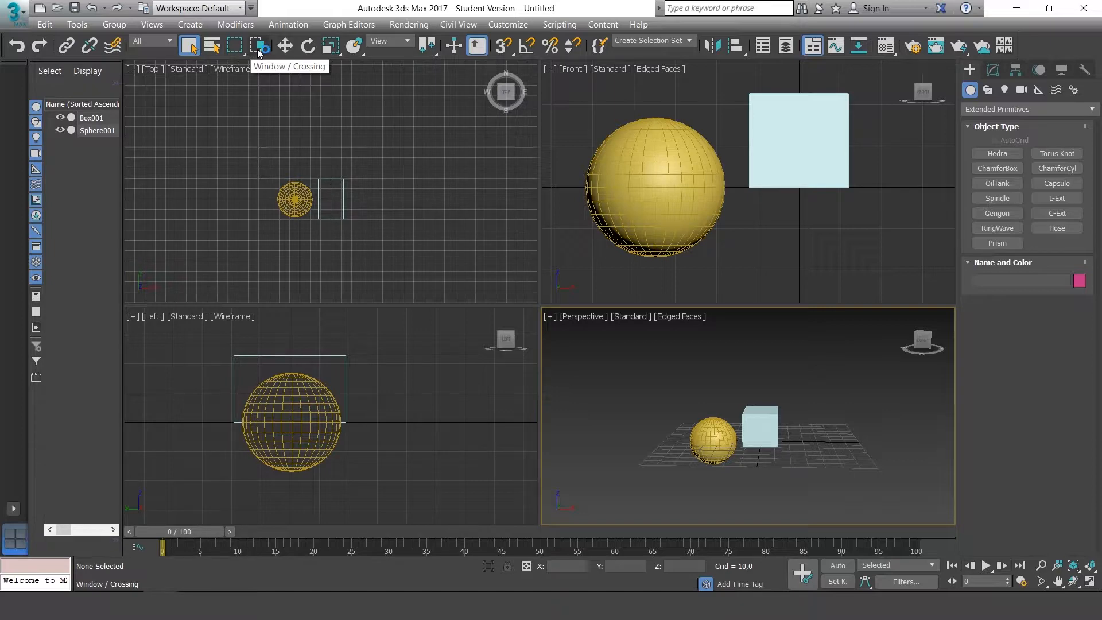
left_click(257, 50)
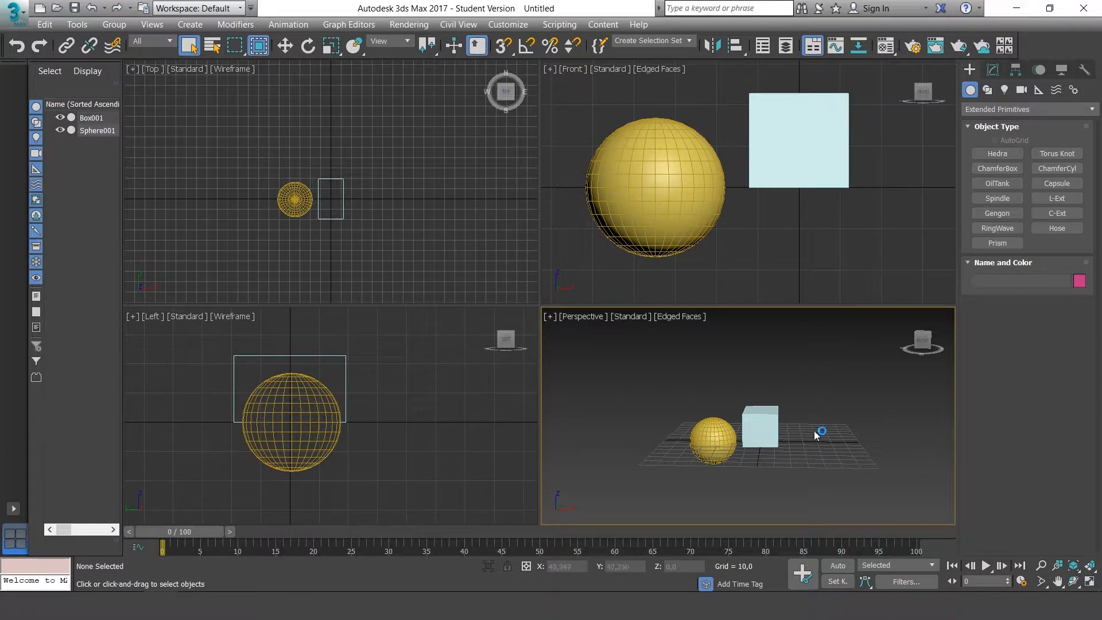
middle_click_drag(814, 430, 742, 431, "alt")
scroll(742, 430, "up", 3)
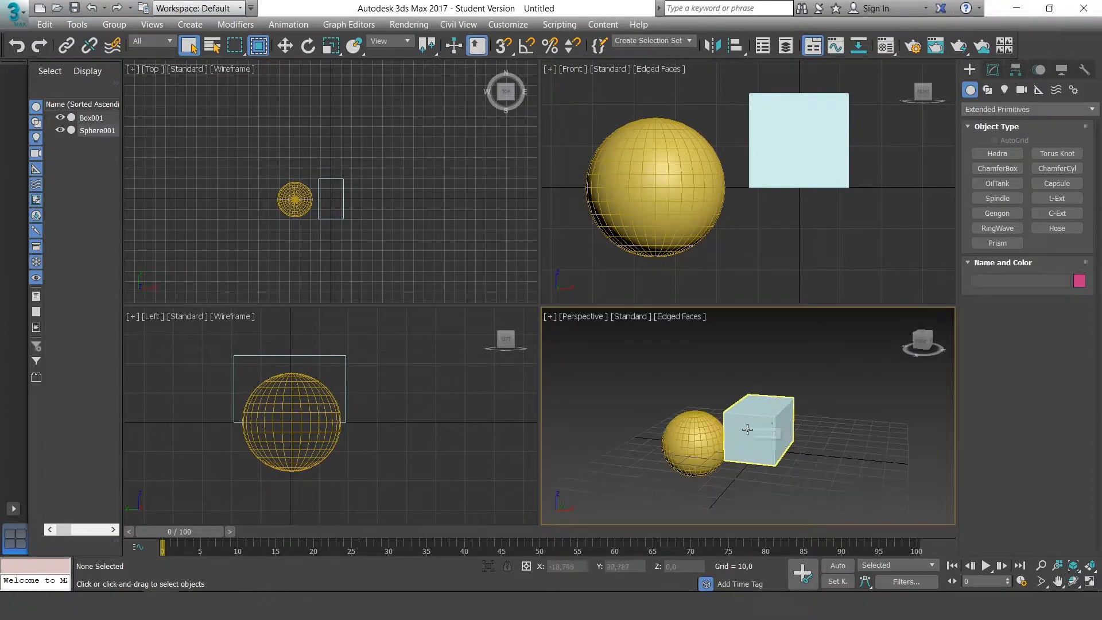
left_click_drag(820, 342, 701, 498)
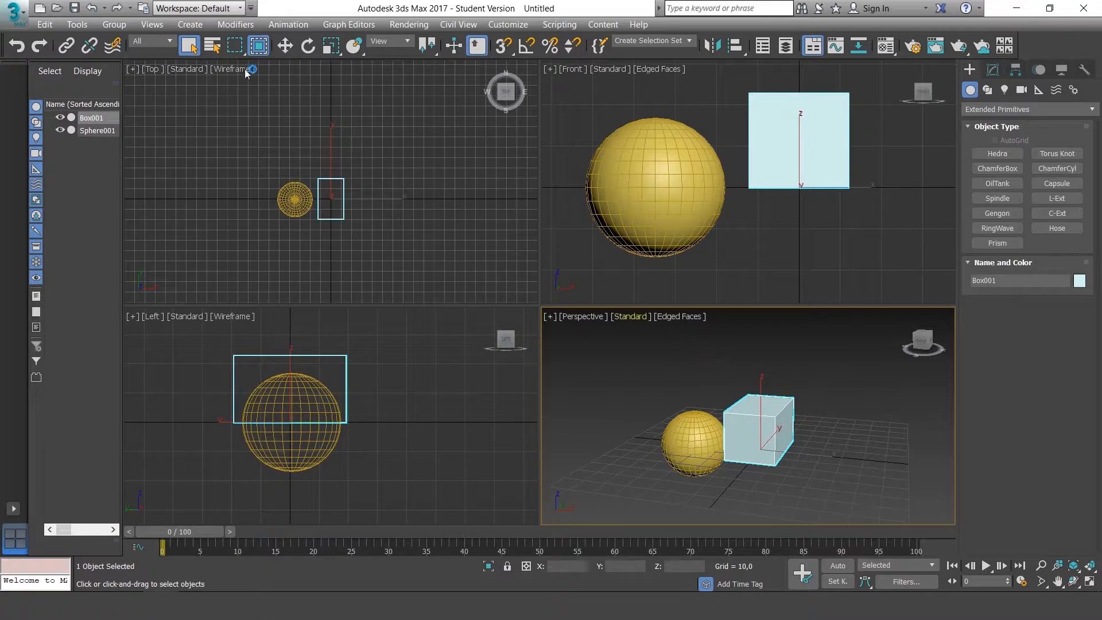
Return region selection to Crossing mode, select the box and sphere with one region, and clear the selection
left_click(258, 45)
left_click(823, 383)
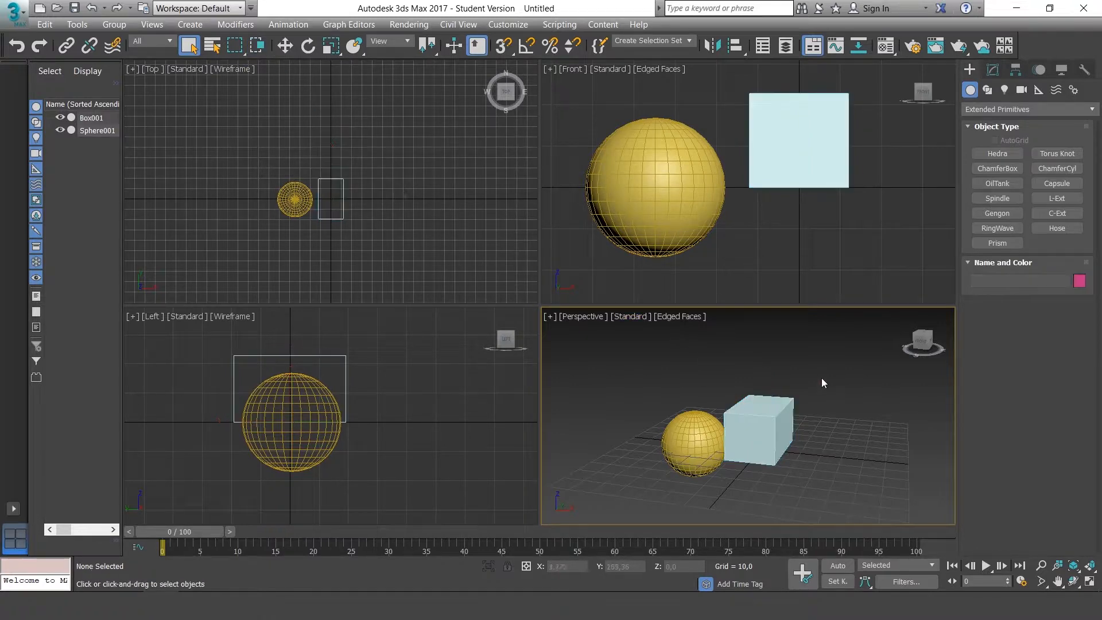
left_click_drag(796, 340, 697, 505)
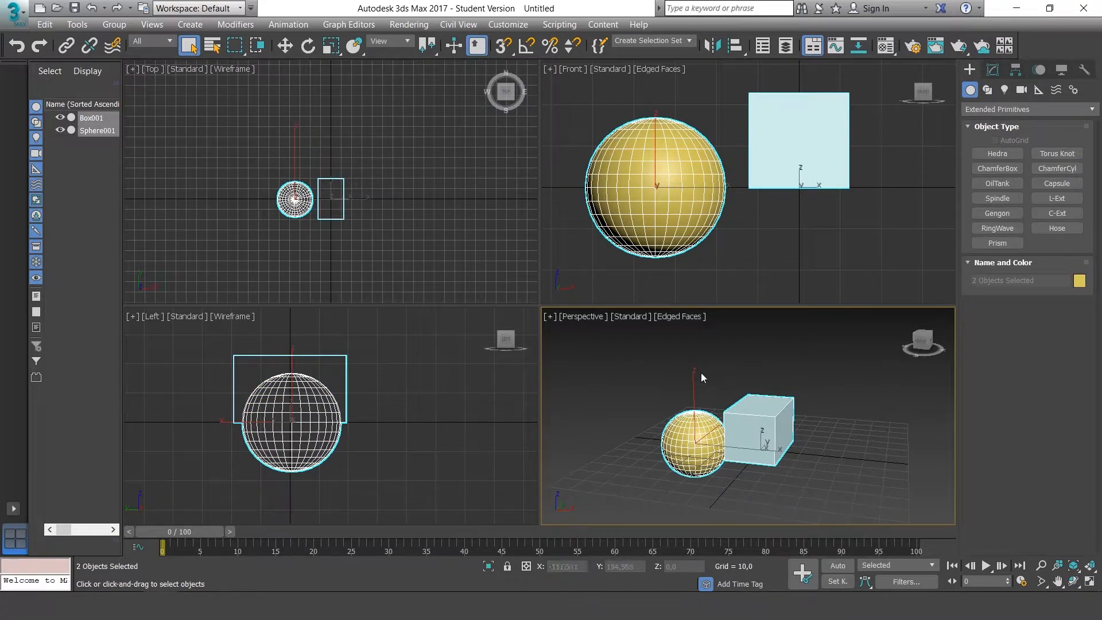
left_click(874, 407)
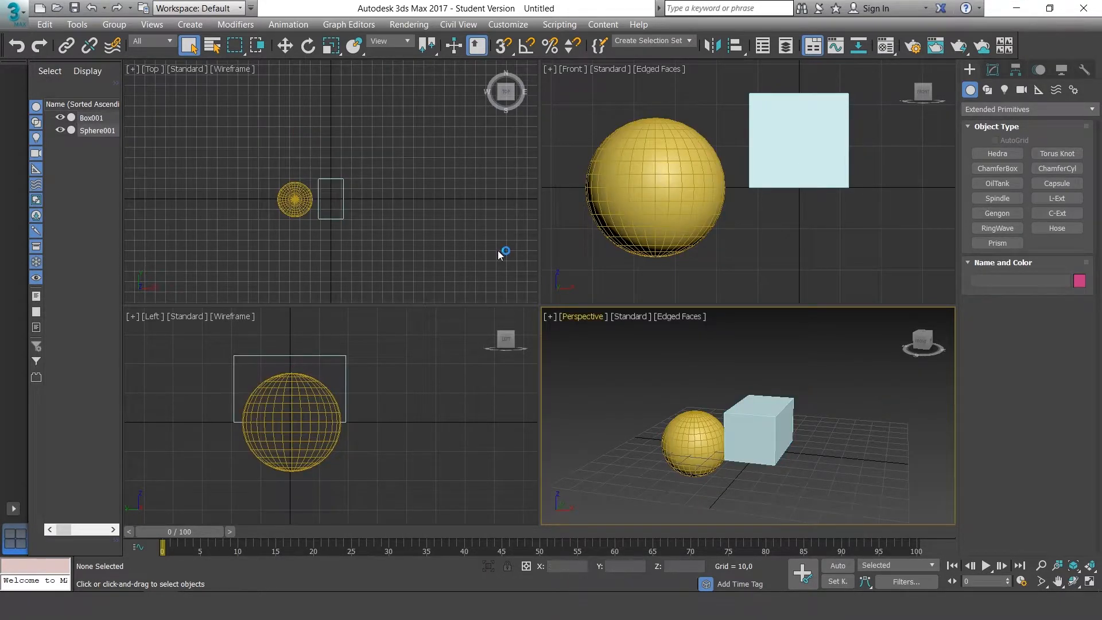
left_click(237, 53)
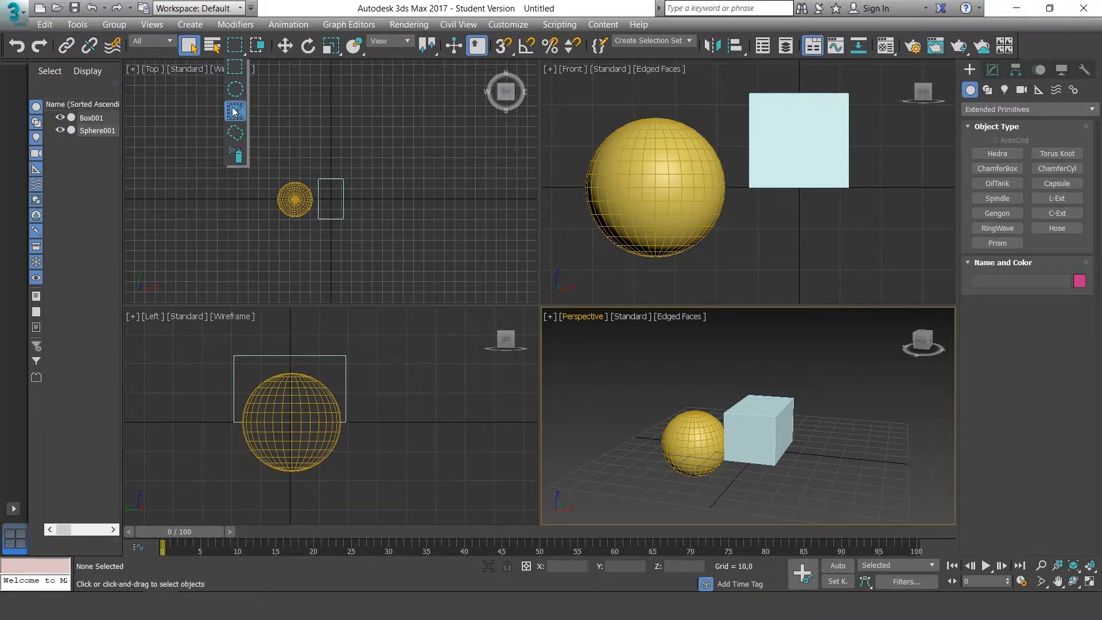
left_click(230, 52)
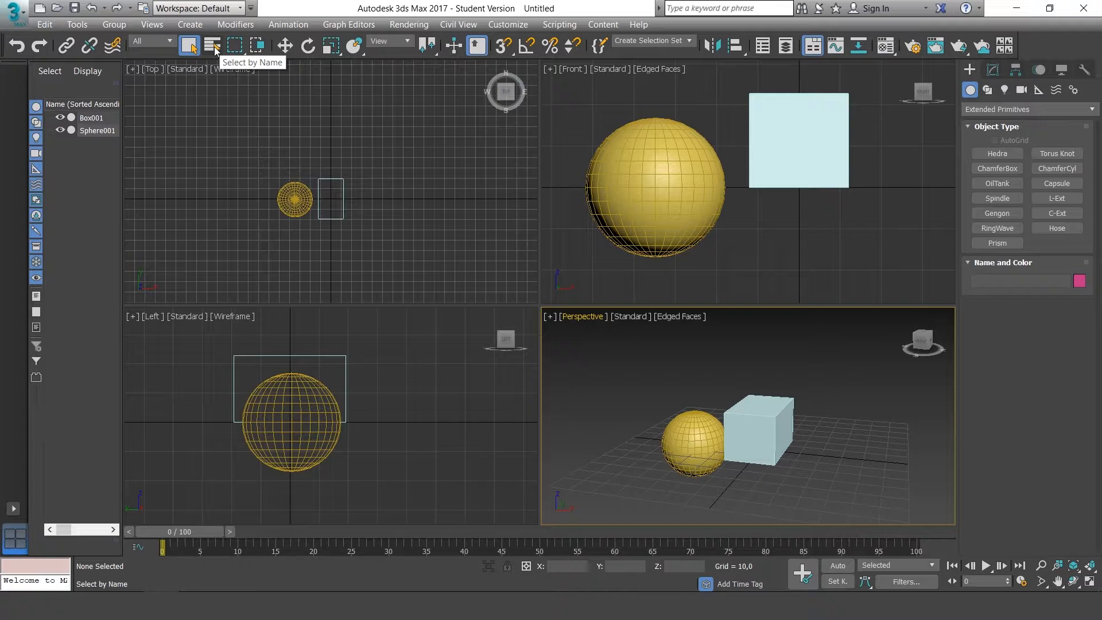
Open Select From Scene, toggle its Lights and Geometry display filters on and off, and close it without selecting an object
left_click(213, 46)
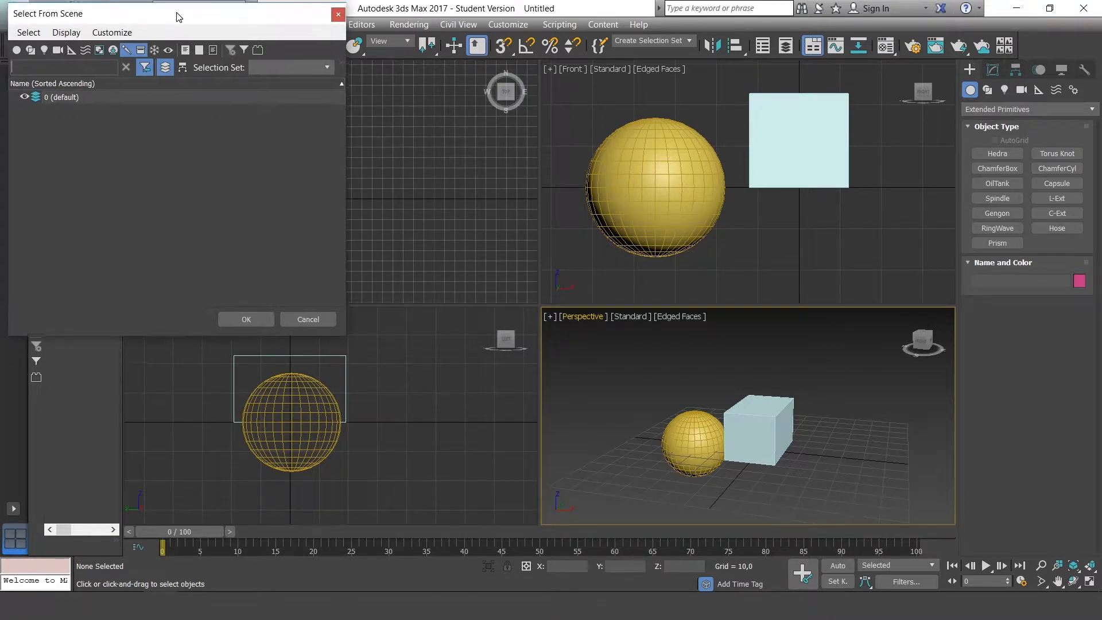
left_click_drag(179, 17, 492, 87)
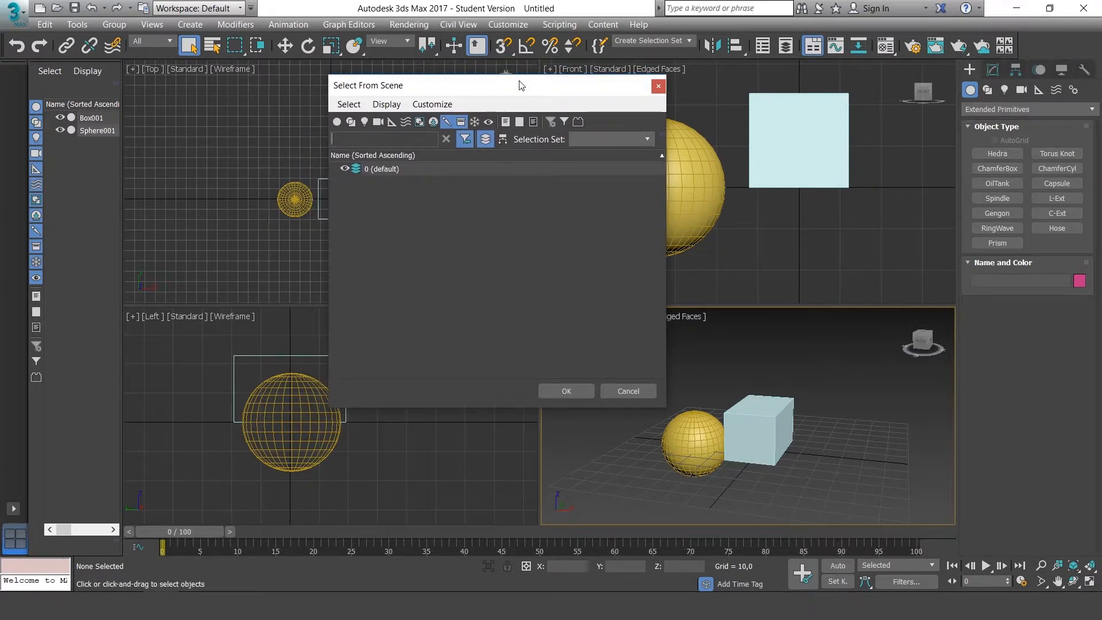
left_click_drag(520, 85, 534, 107)
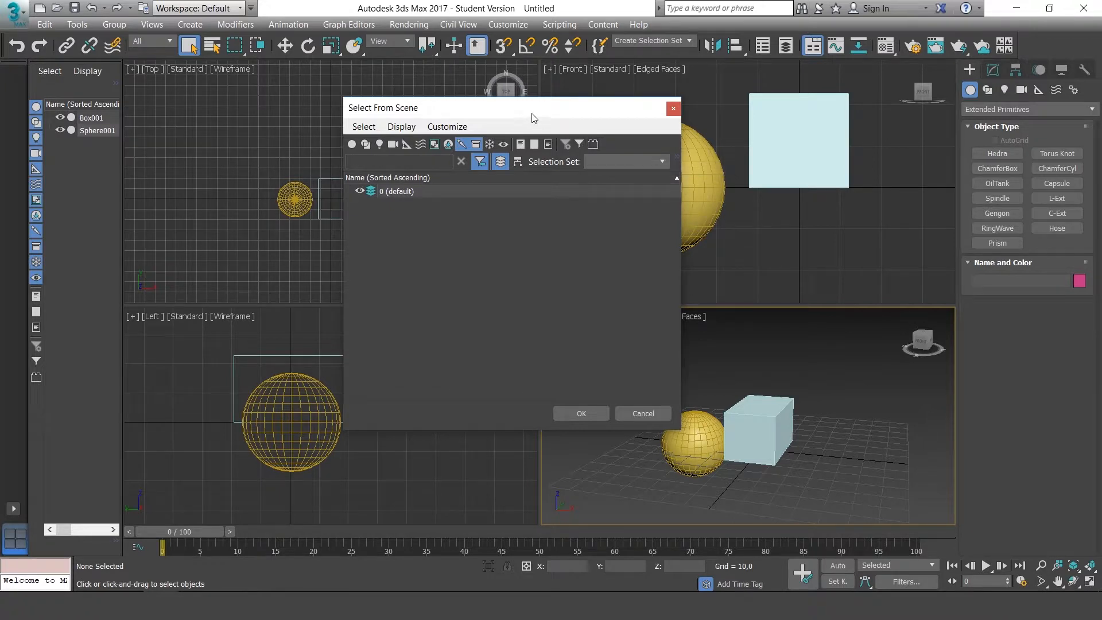
left_click_drag(522, 115, 494, 114)
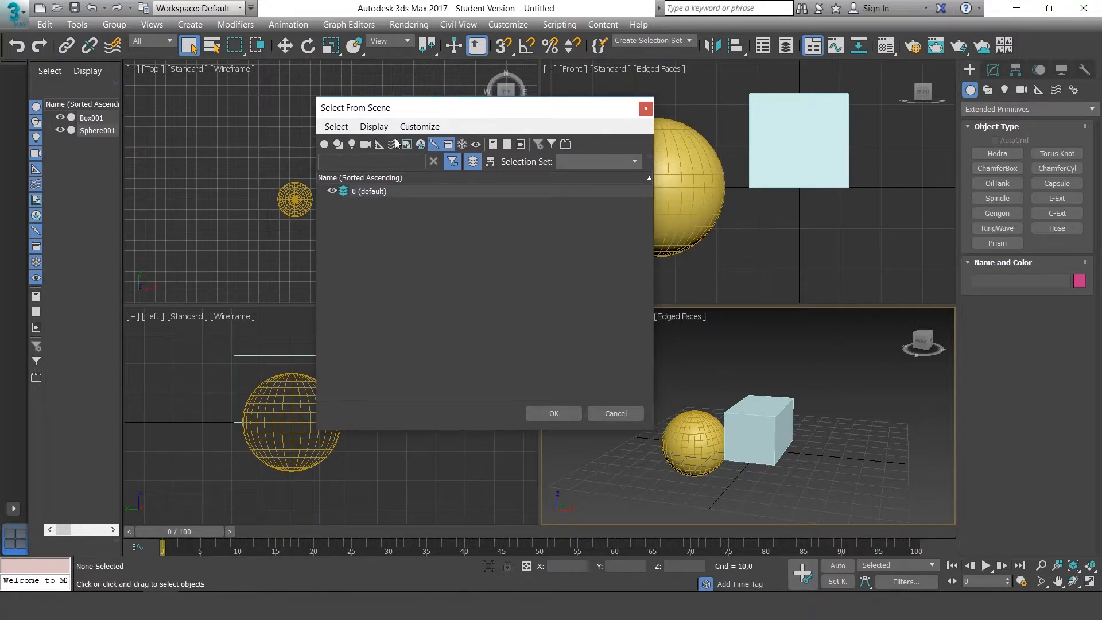
left_click(353, 143)
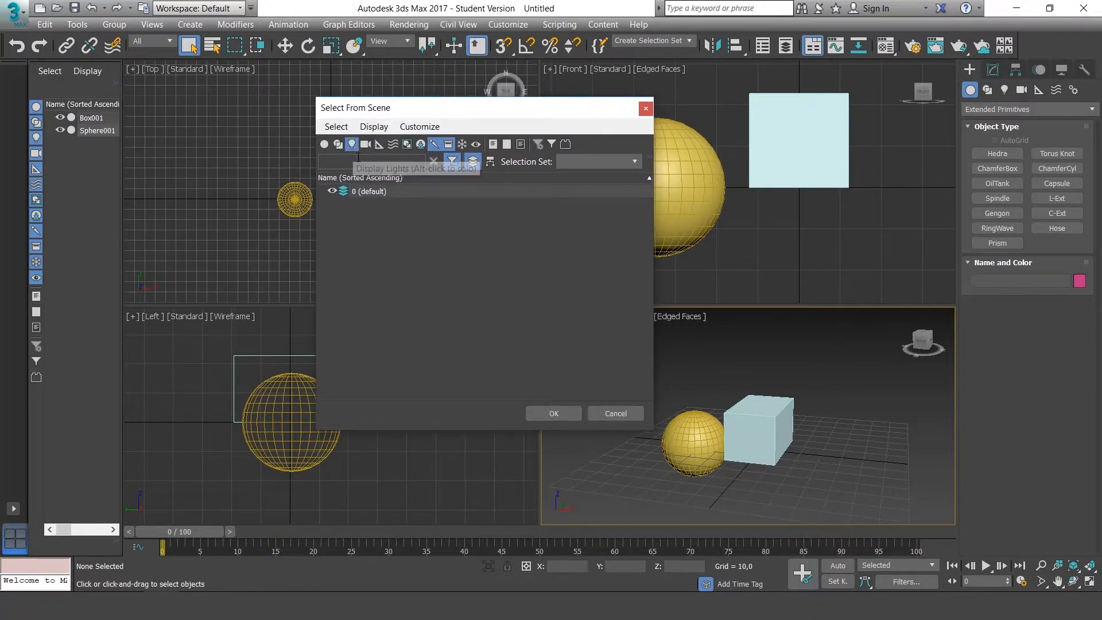
left_click(325, 145)
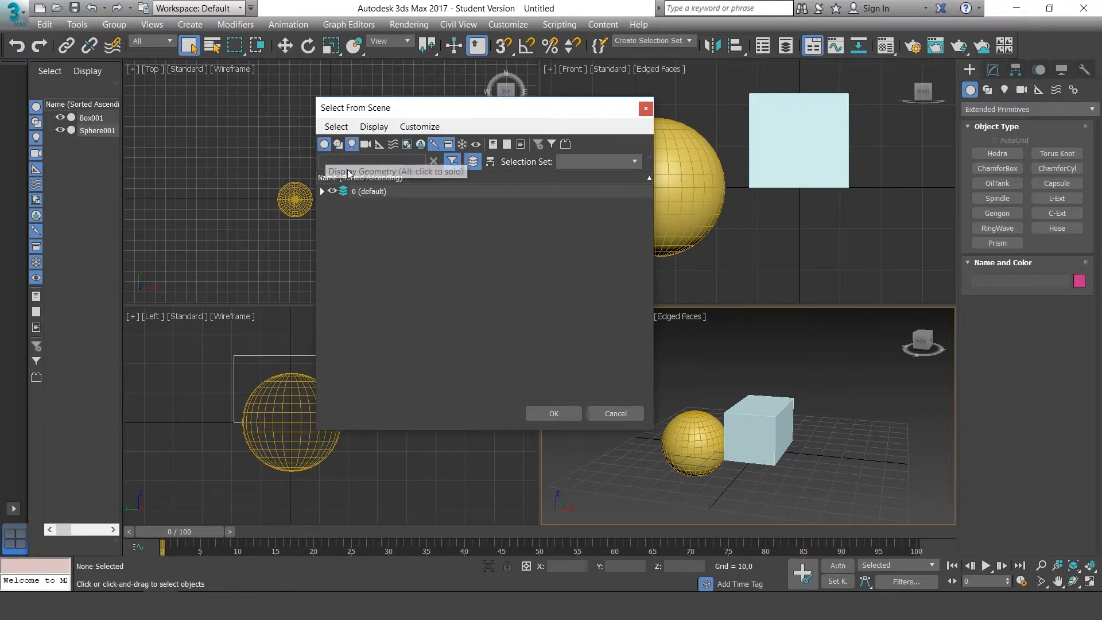
left_click(325, 144)
left_click(352, 144)
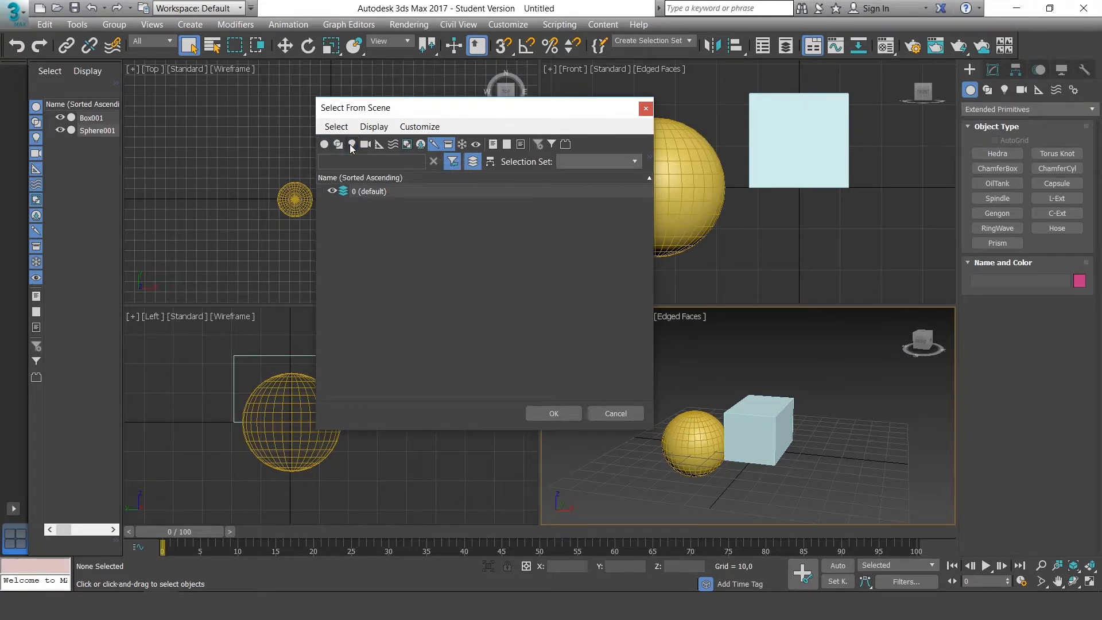
left_click(646, 108)
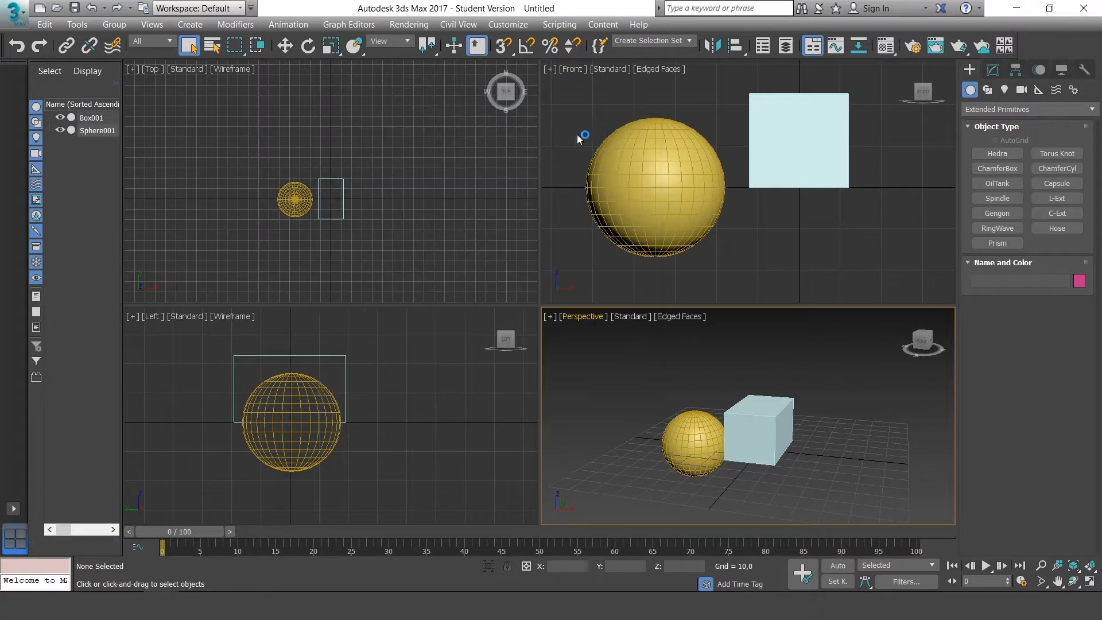
left_click(164, 39)
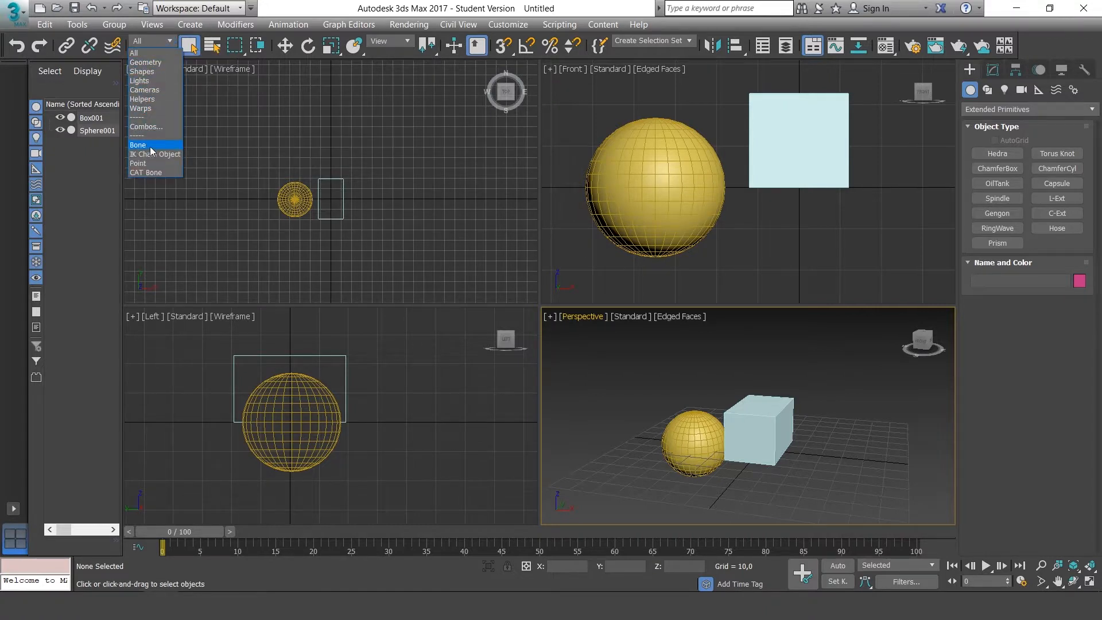
left_click(155, 53)
middle_click_drag(839, 395, 798, 370, "alt")
scroll(814, 400, "down", 3)
scroll(747, 399, "up", 3)
scroll(803, 367, "down", 2)
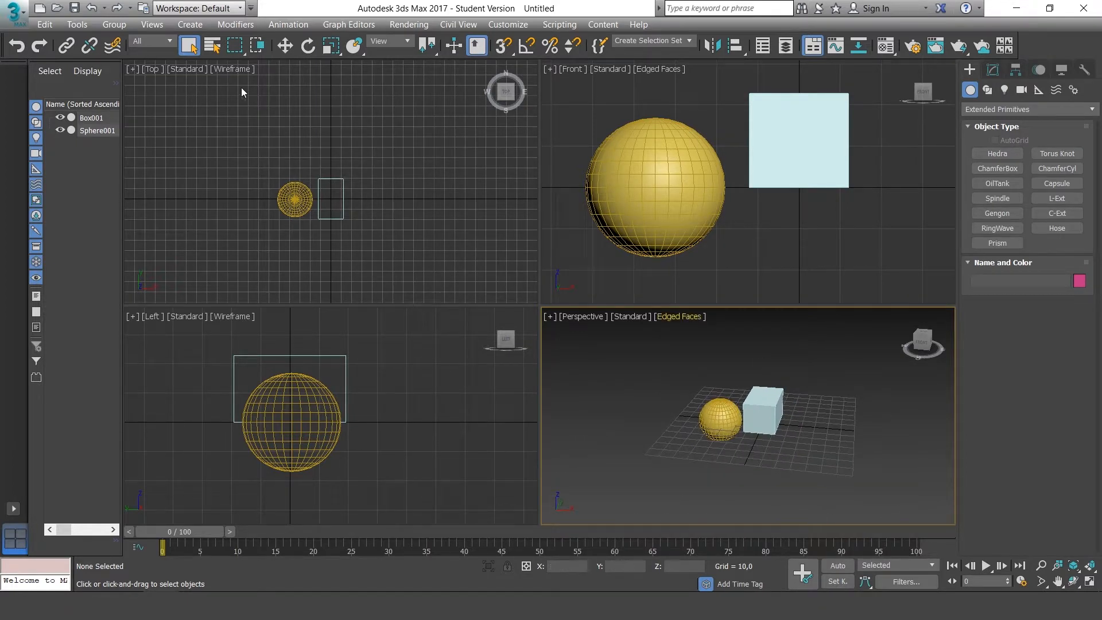
Set the selection filter to Lights and try to select the box and sphere with one region
left_click(169, 41)
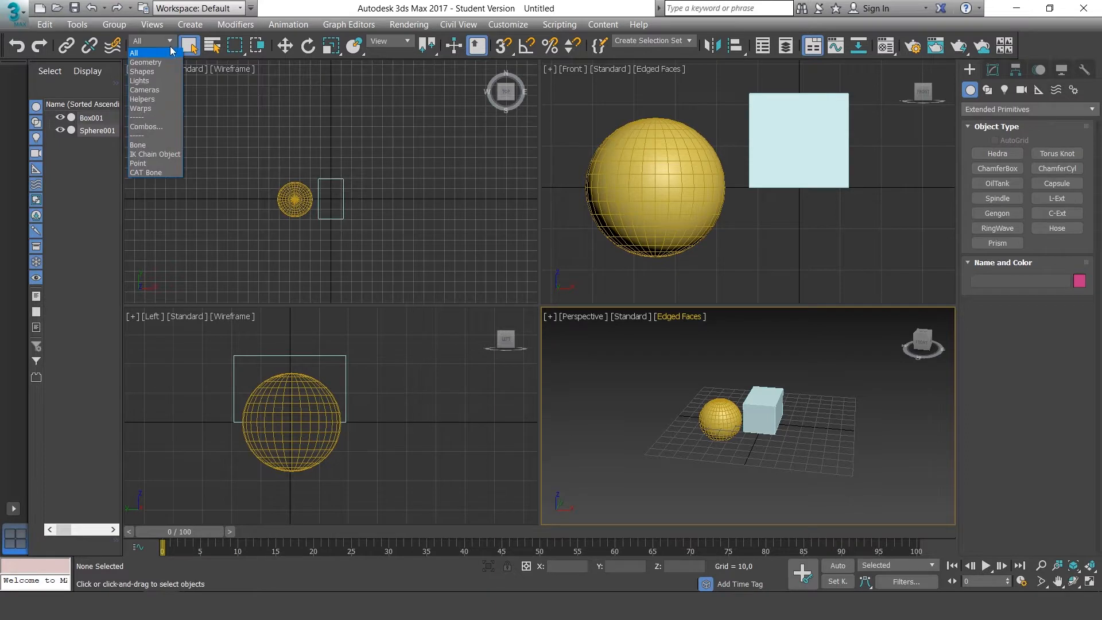
left_click(150, 82)
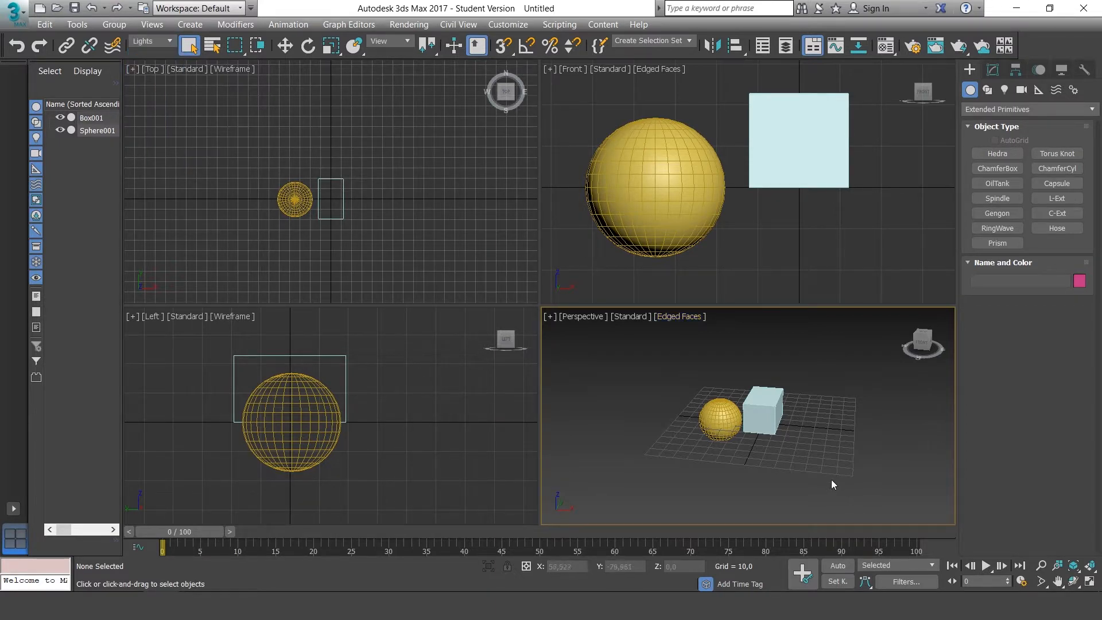
left_click_drag(832, 479, 647, 329)
Set the selection filter to Geometry, select the box and sphere with one region, and clear the selection
left_click(168, 41)
left_click(150, 62)
left_click_drag(795, 453, 660, 360)
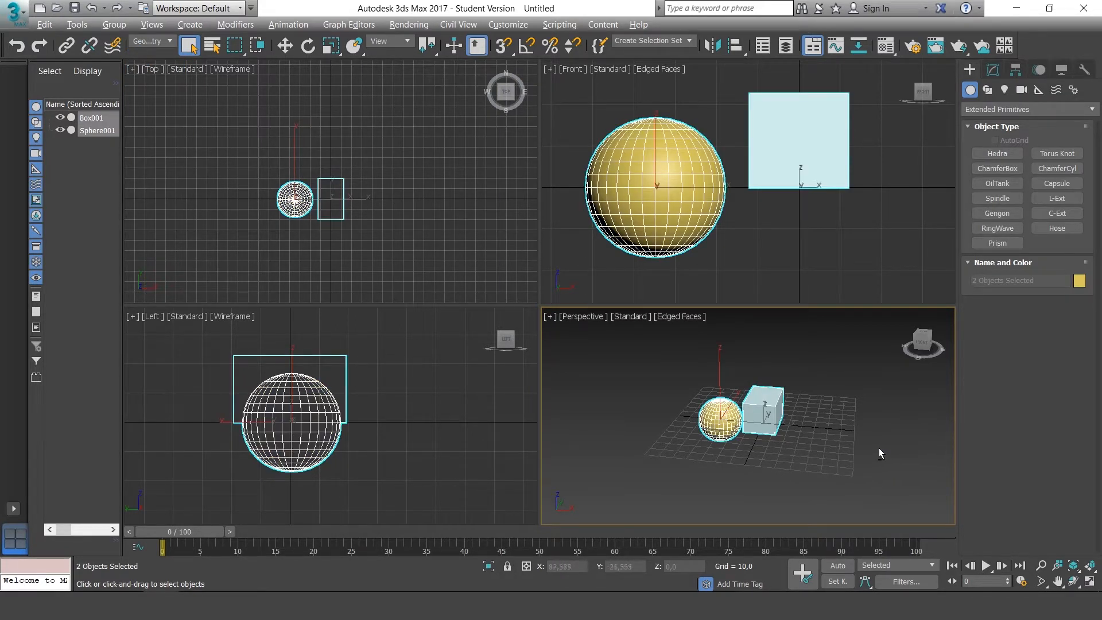
mouse_move(879, 448)
middle_mouse_down("alt")
mouse_move(832, 456)
mouse_move(881, 449)
middle_mouse_up("alt")
left_click(832, 456)
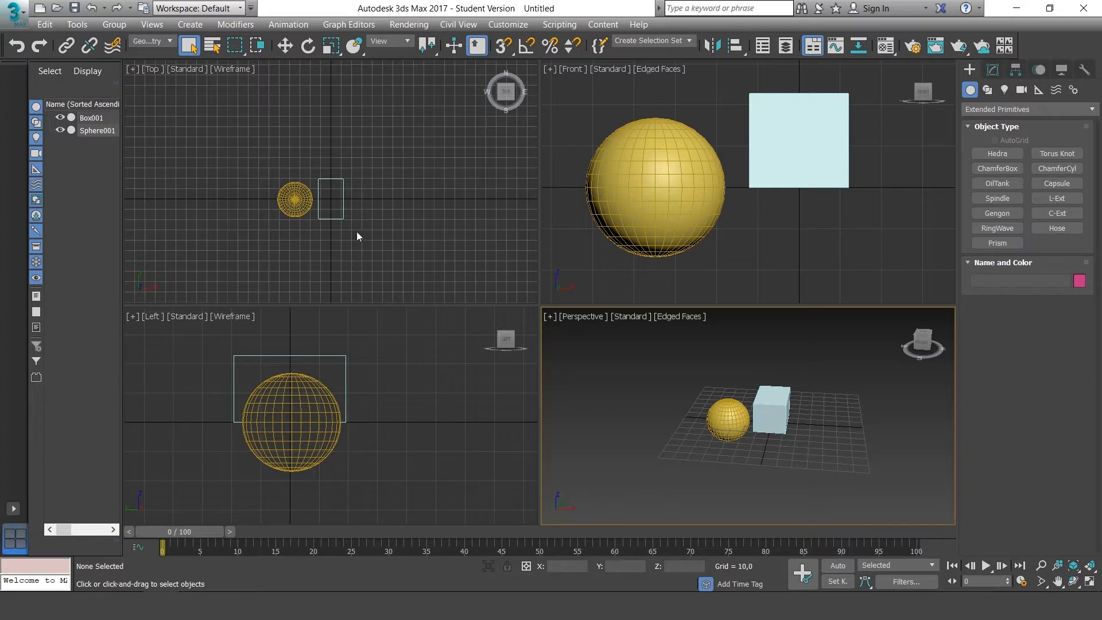
Return the selection filter to All and select the box and sphere with one region in the Perspective view
left_click(162, 41)
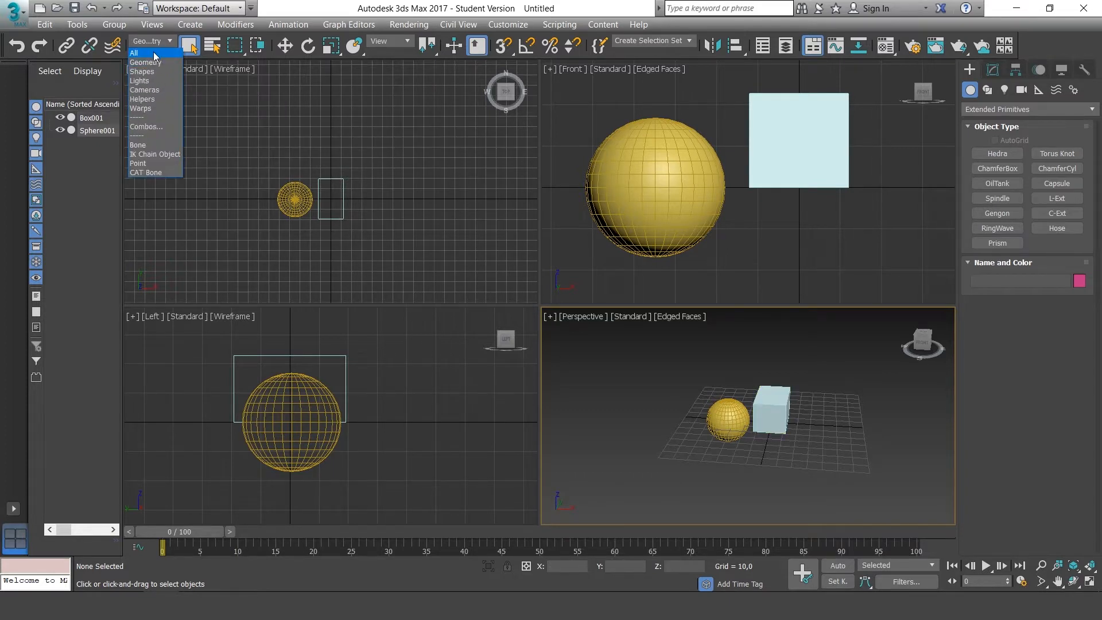
left_click(144, 53)
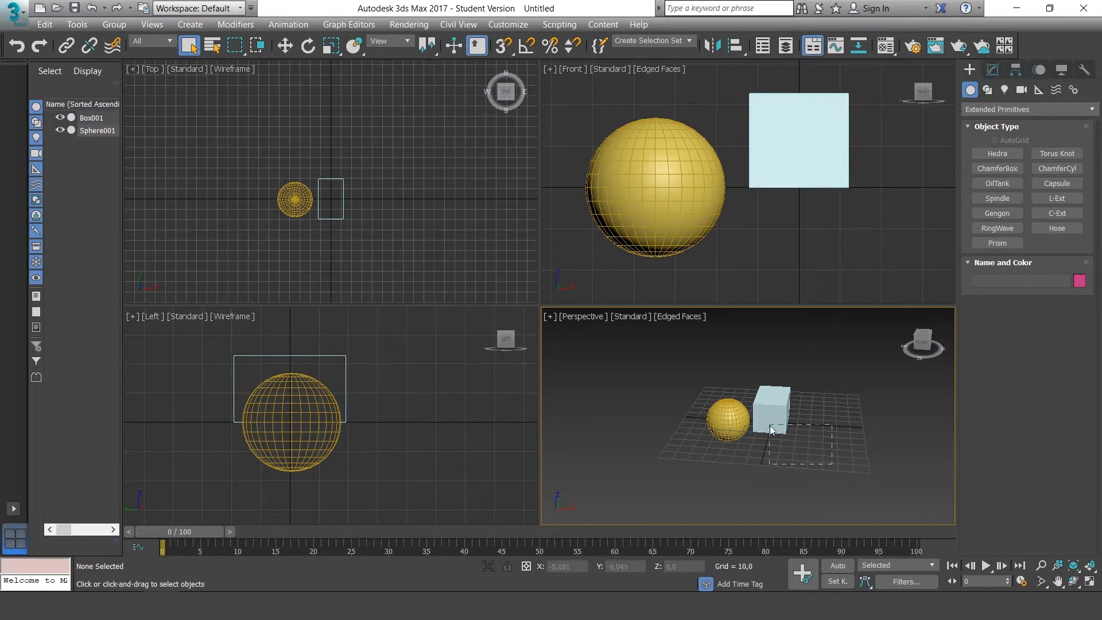
left_click_drag(770, 426, 690, 360)
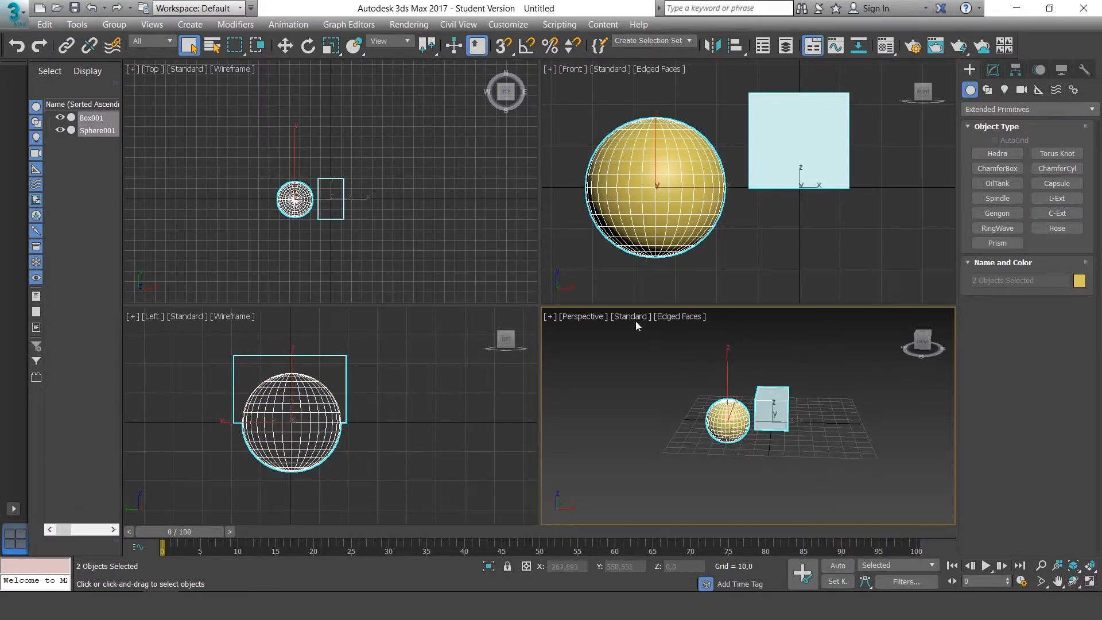
Group the selected box and sphere, keeping the default group name
left_click(126, 27)
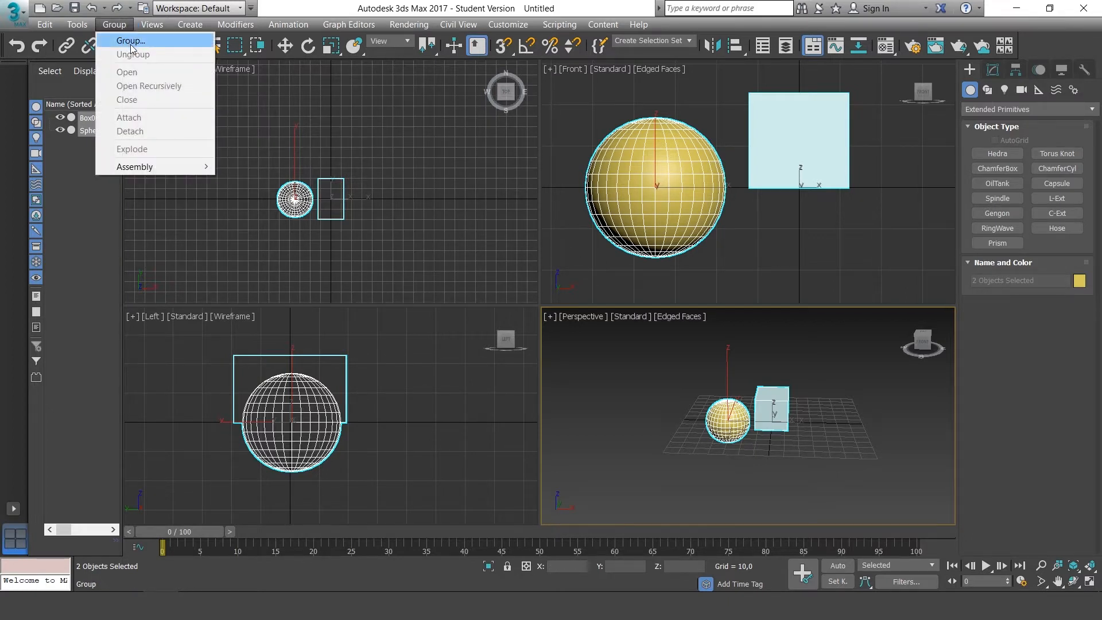
left_click(130, 43)
left_click_drag(506, 263, 513, 256)
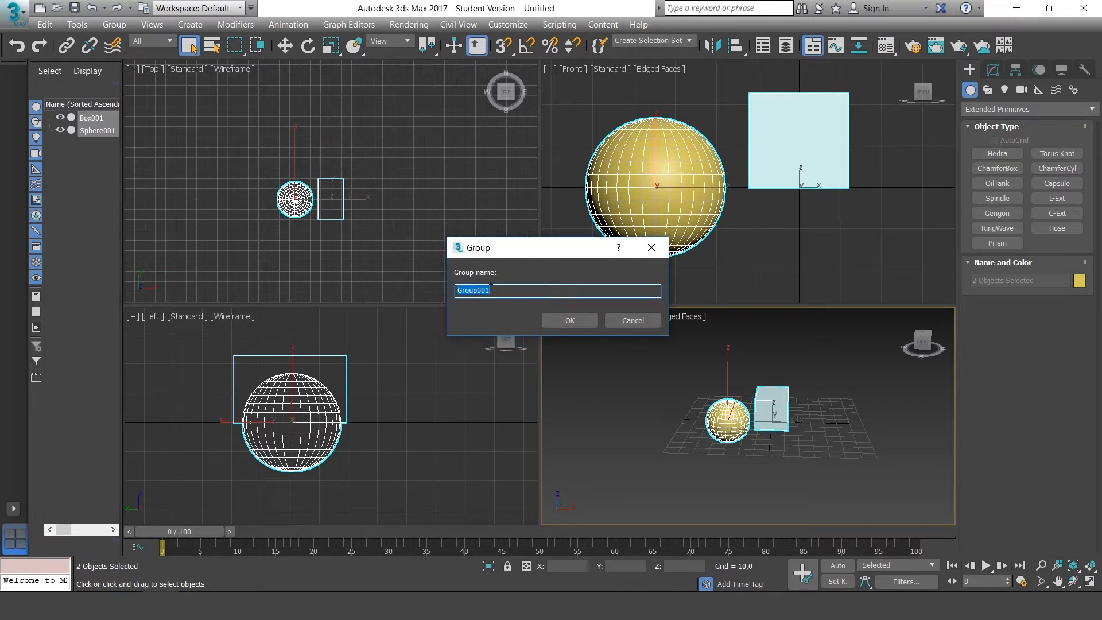
left_click(573, 318)
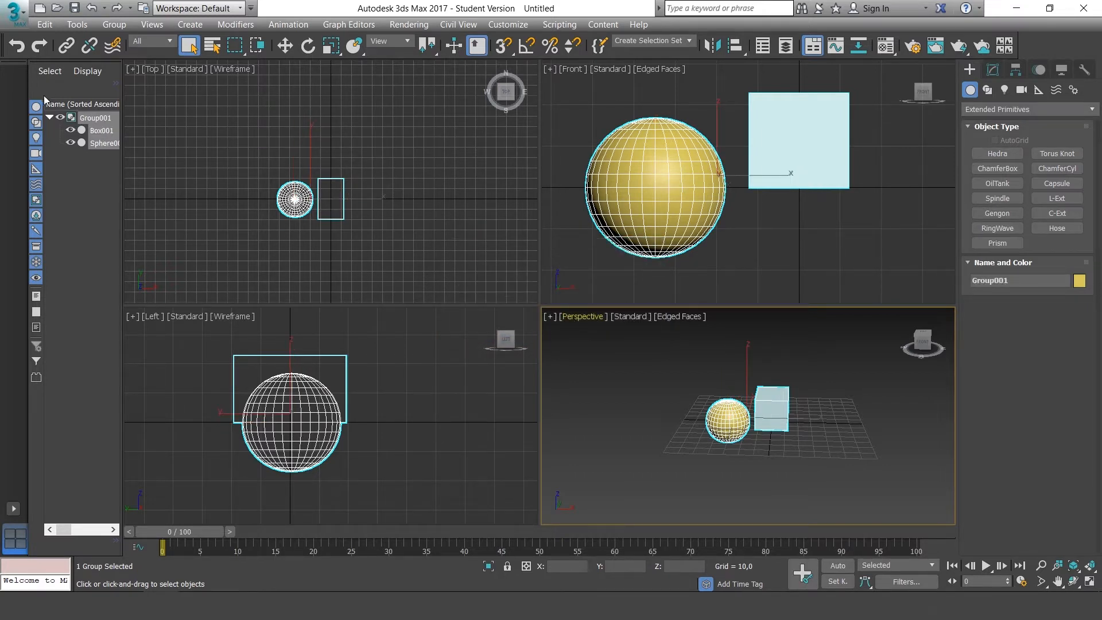
Widen the Scene Explorer to show the full member names, and reselect the whole group by its box with the Move tool
left_click_drag(123, 153, 153, 153)
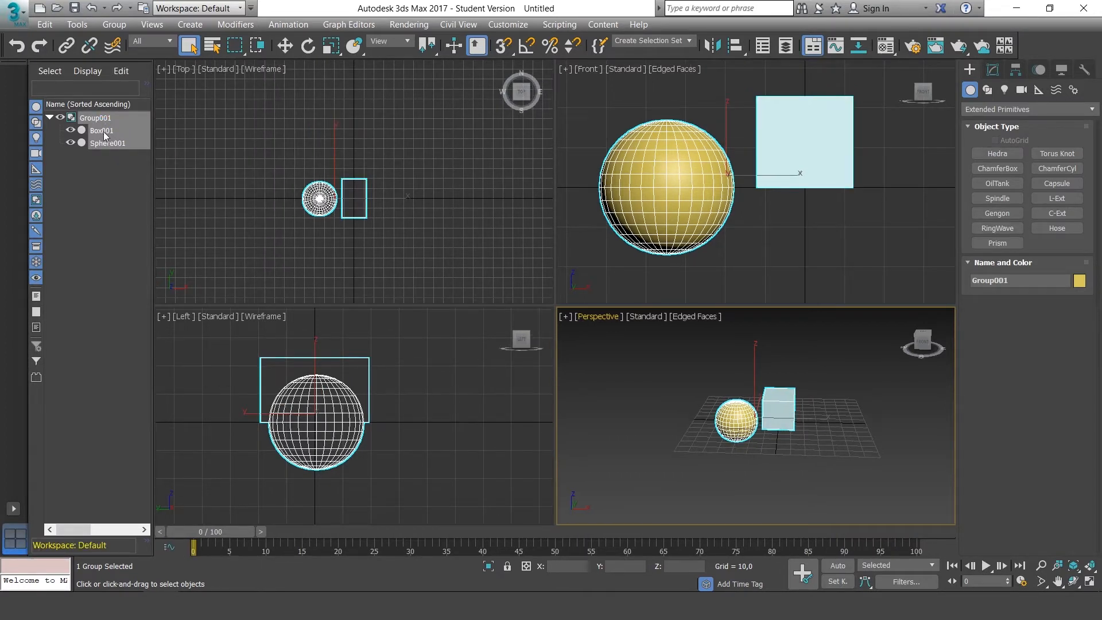
left_click(122, 181)
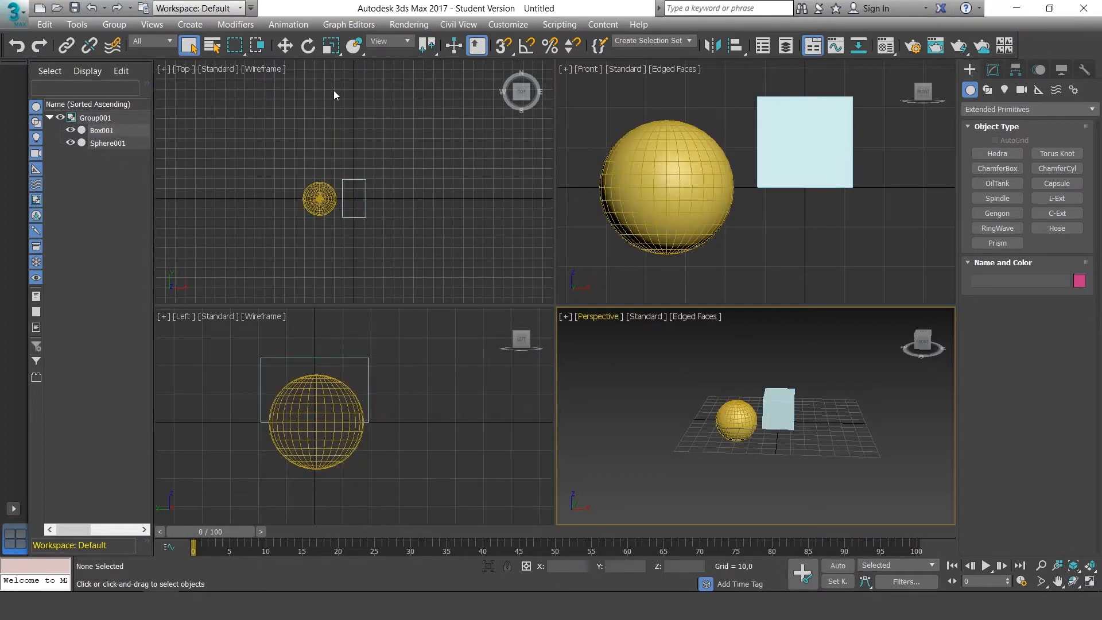
left_click(286, 49)
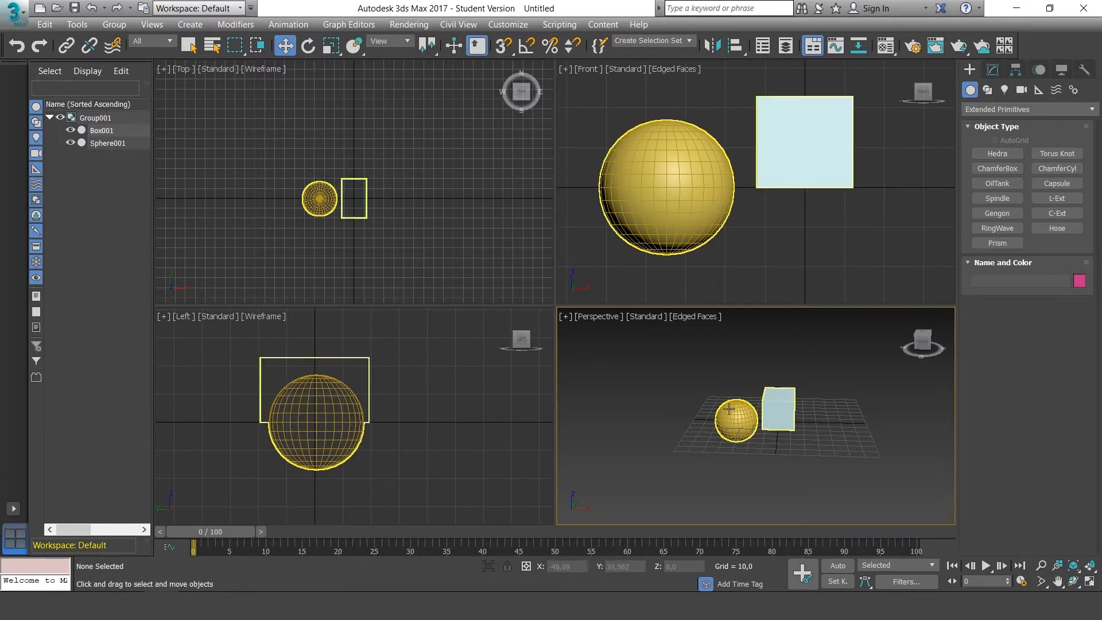
middle_click_drag(855, 412, 716, 409, "alt")
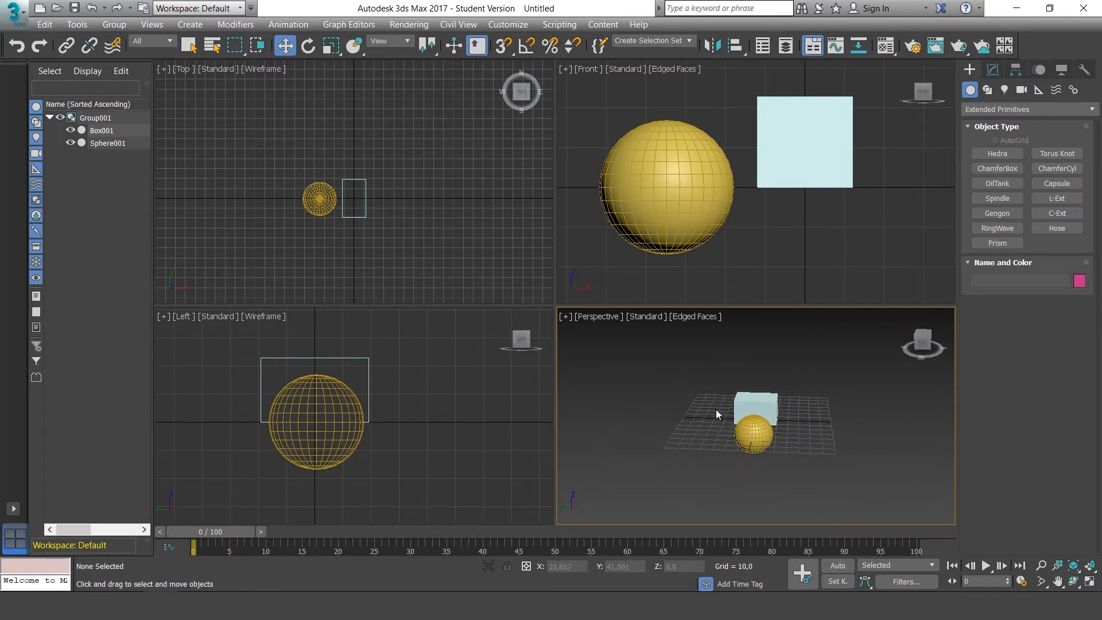
left_click(774, 399)
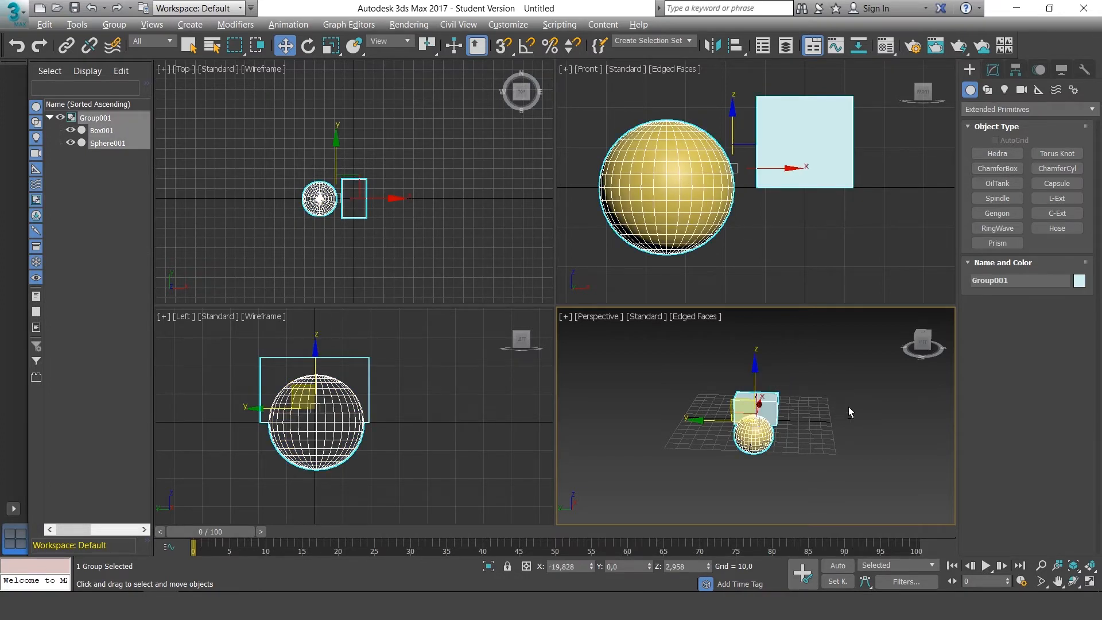
middle_click_drag(849, 406, 828, 378, "alt")
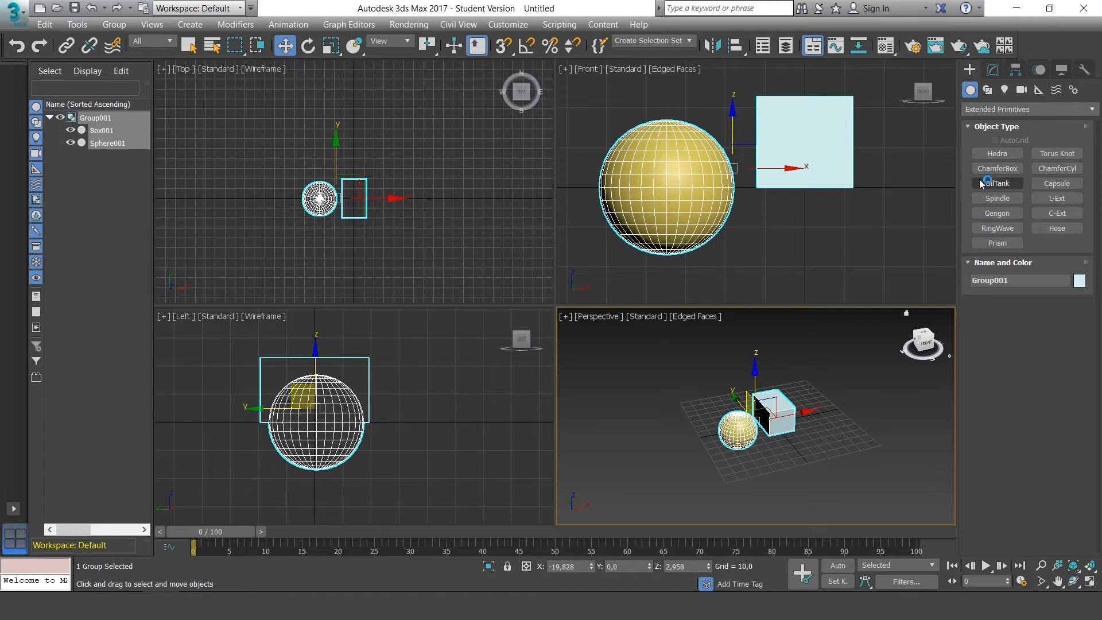
Apply an FFD 2x2x2 modifier to the group of box and sphere
left_click(994, 71)
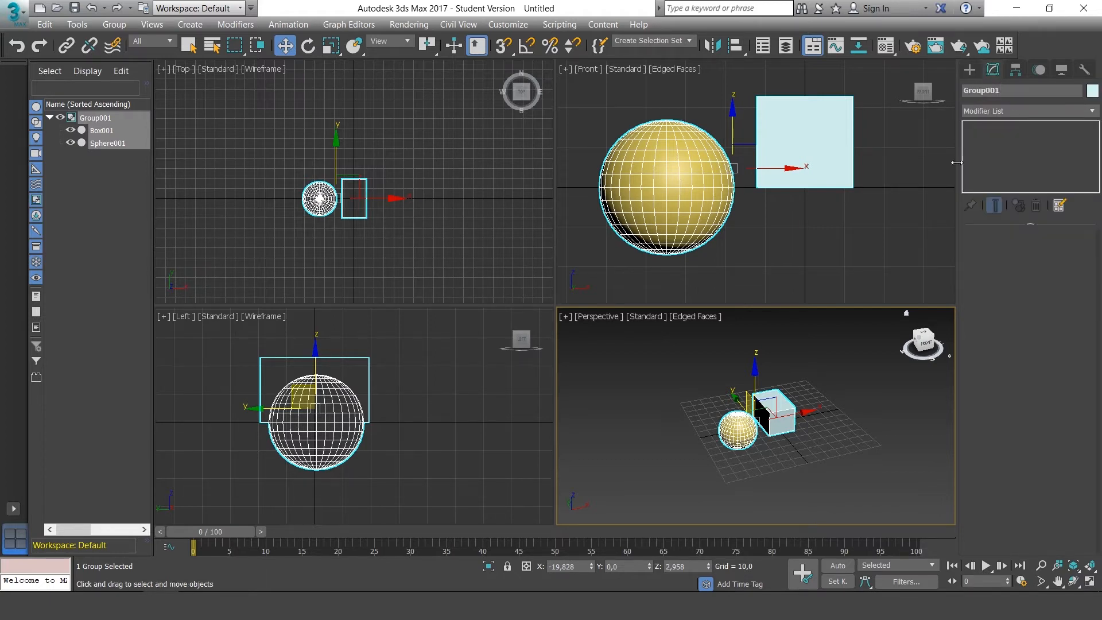
mouse_move(882, 433)
middle_mouse_down("alt")
mouse_move(841, 437)
mouse_move(891, 421)
middle_mouse_up("alt")
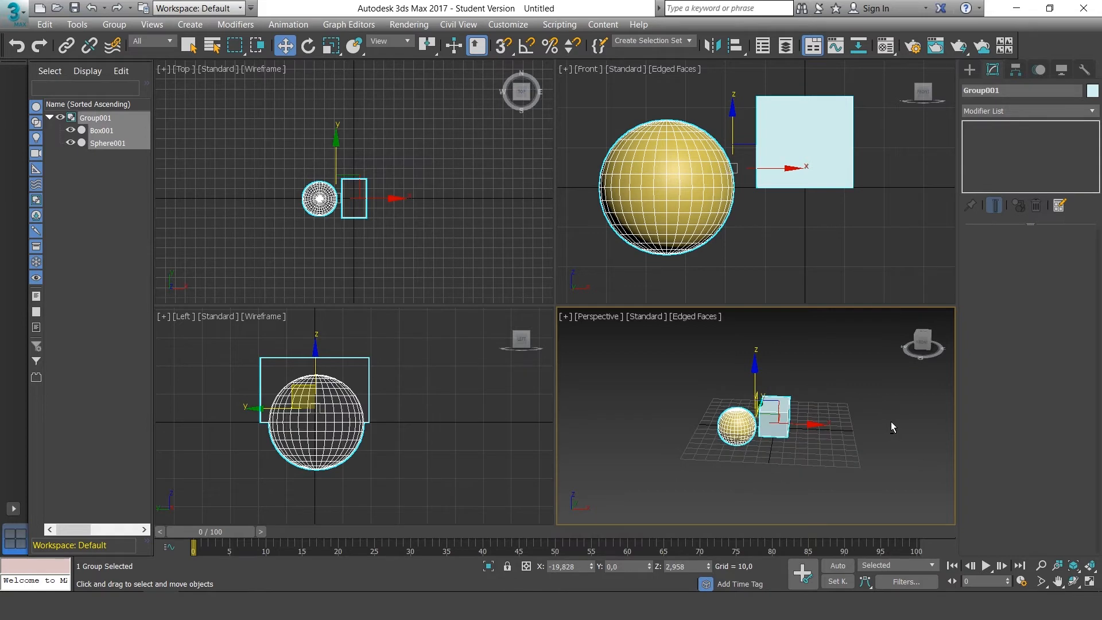
left_click(1092, 111)
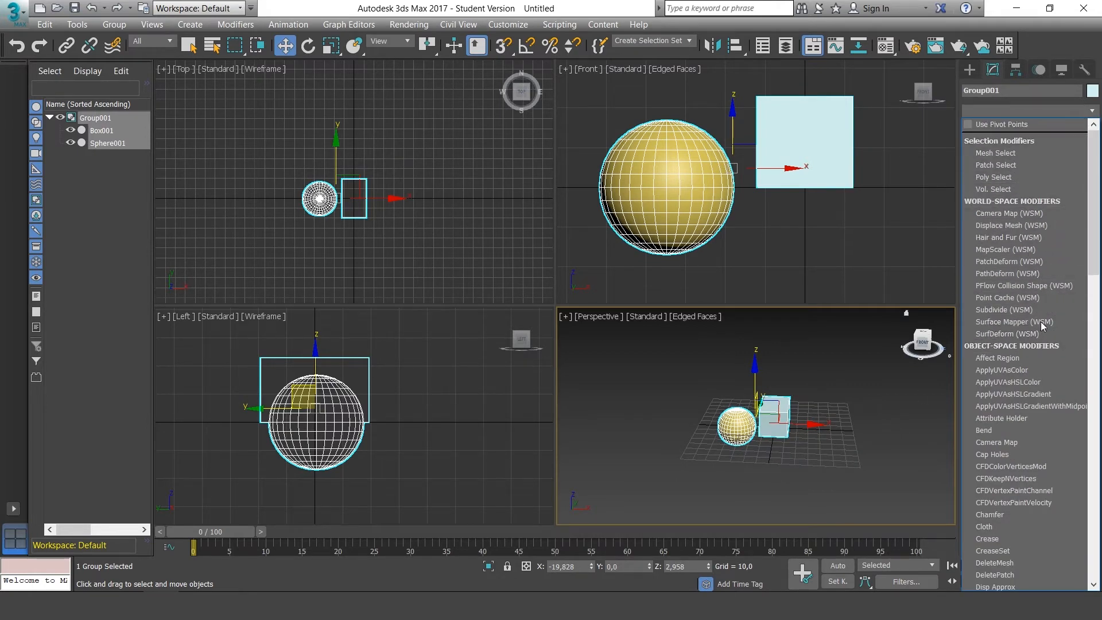
left_click(1094, 112)
middle_click_drag(856, 389, 770, 400, "alt")
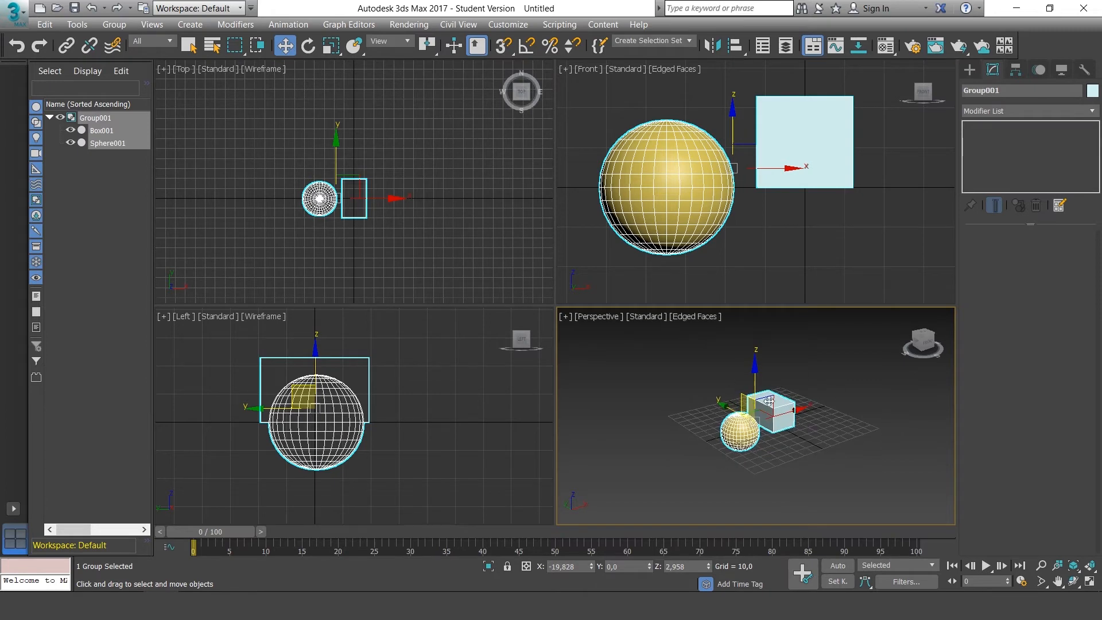
left_click(1092, 111)
scroll(1028, 230, "down", 5)
left_click(1001, 138)
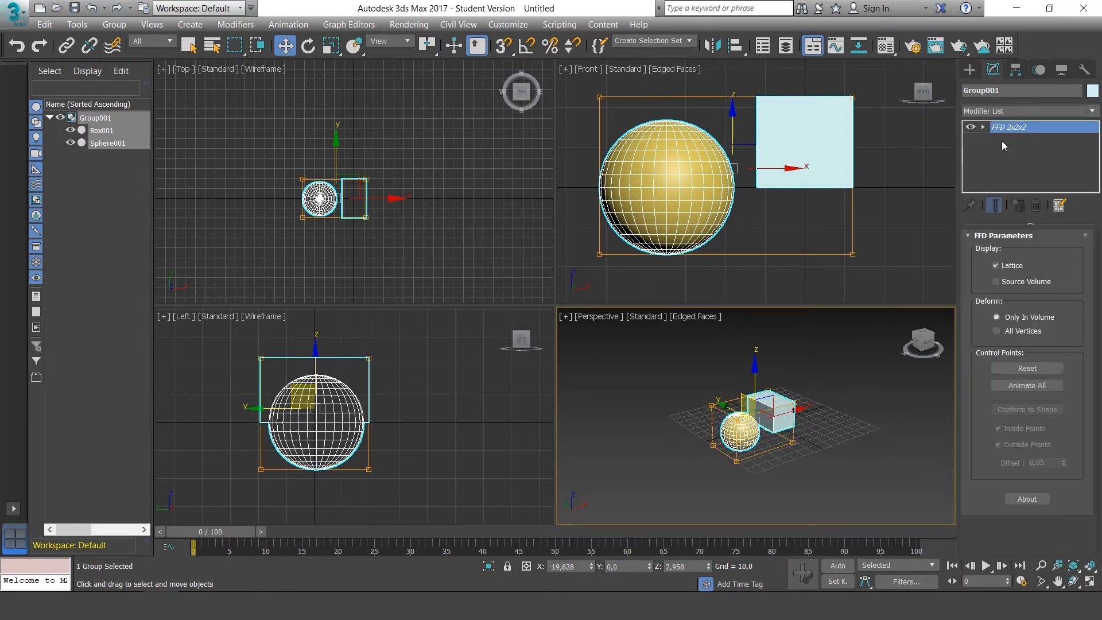
middle_click_drag(852, 388, 867, 465, "alt")
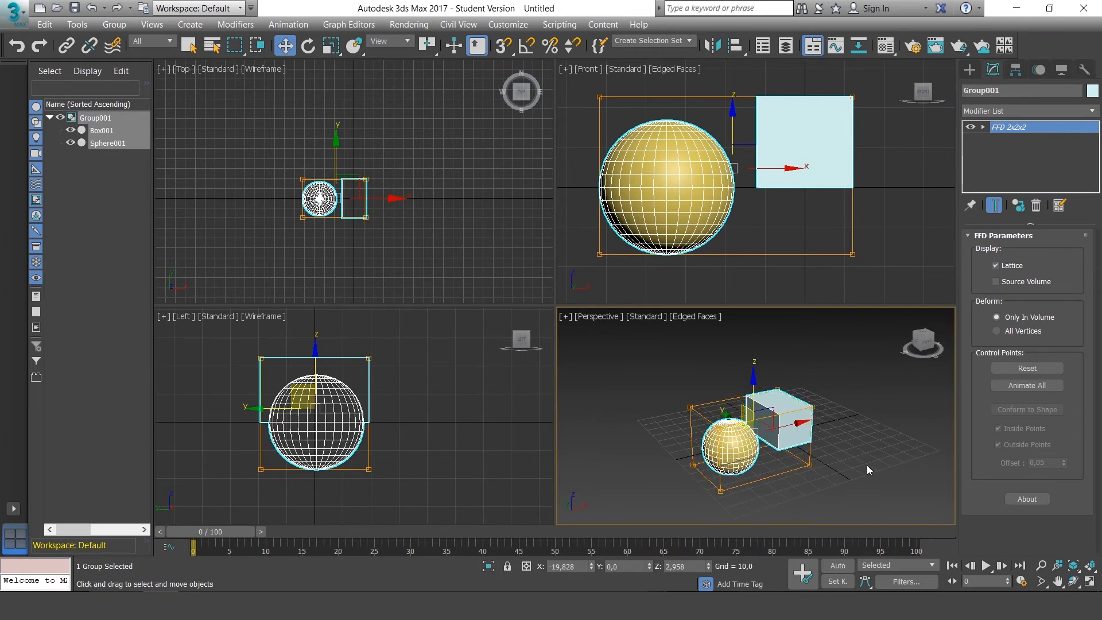
Remove the FFD 2x2x2 modifier from the group and ungroup the box and sphere
left_click(1036, 205)
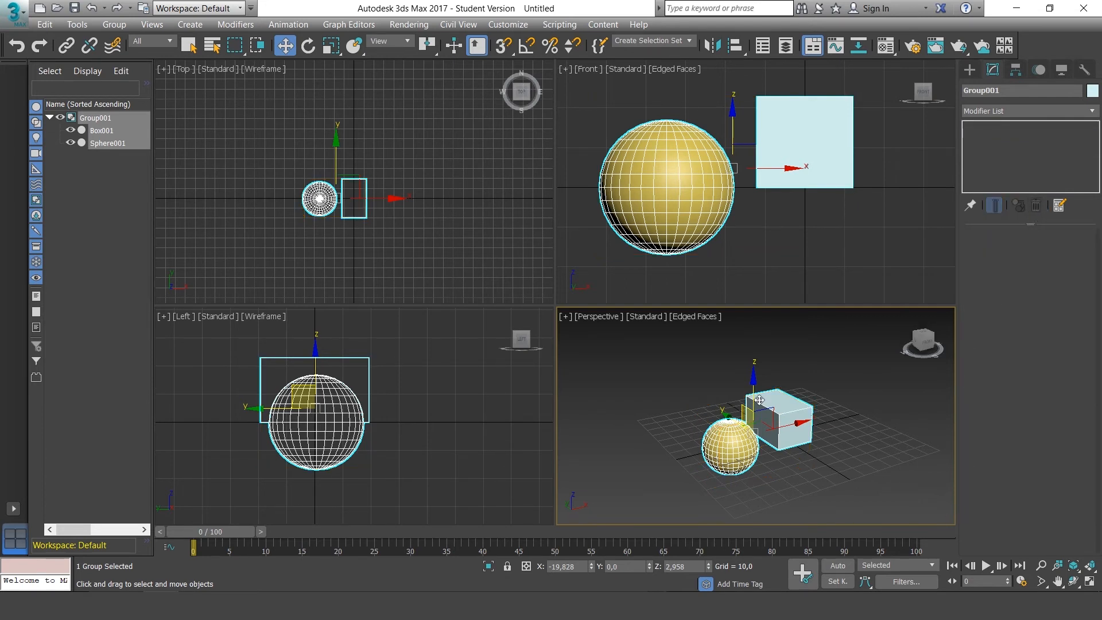
left_click(113, 25)
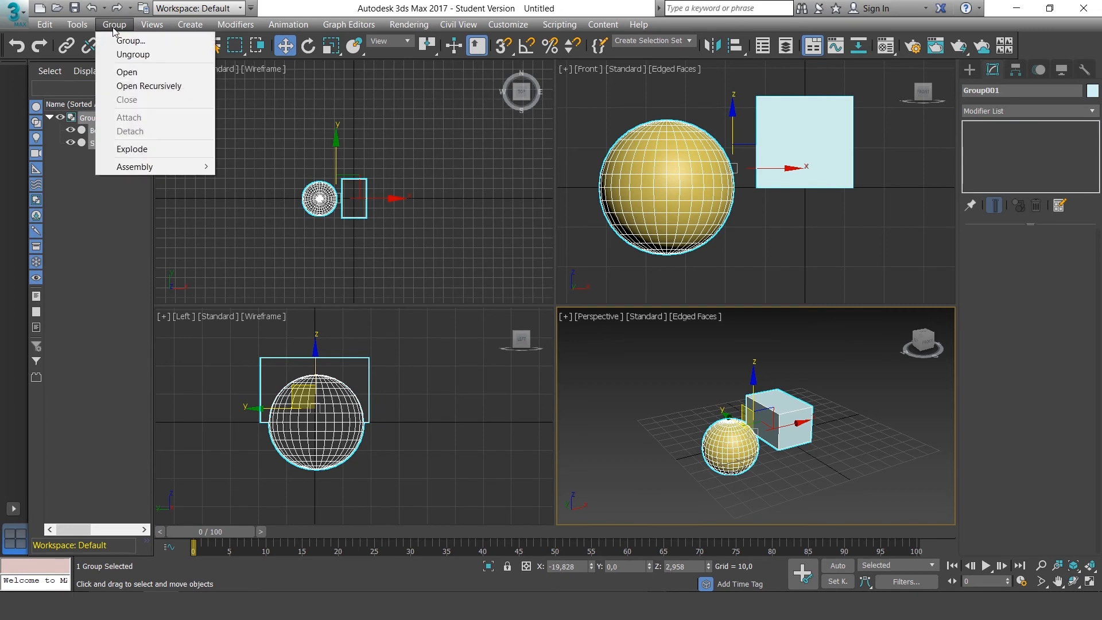
left_click(126, 58)
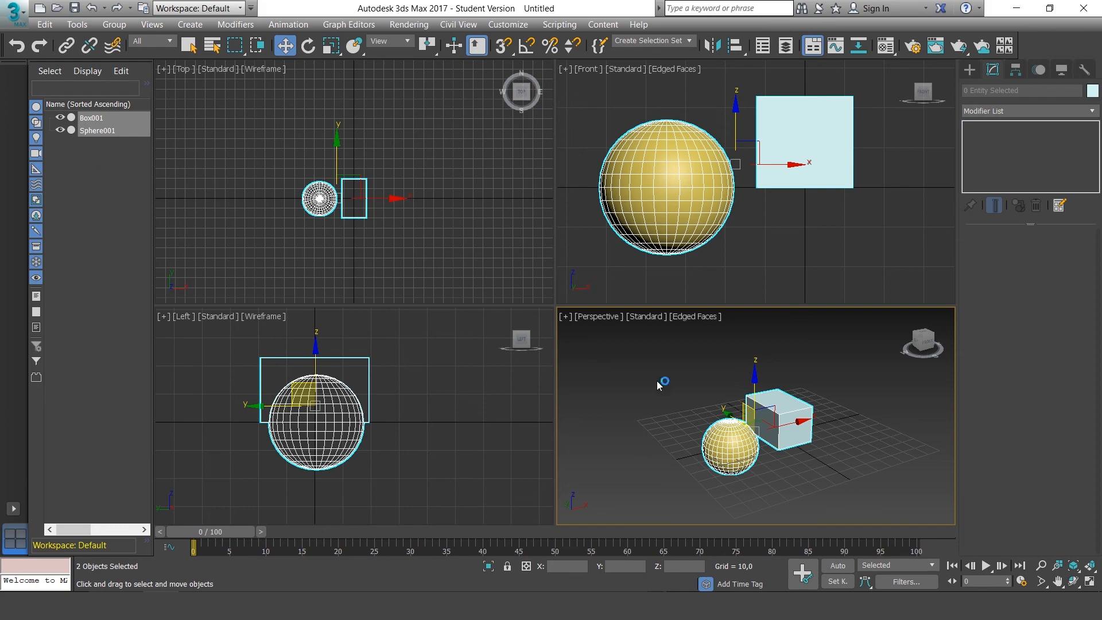